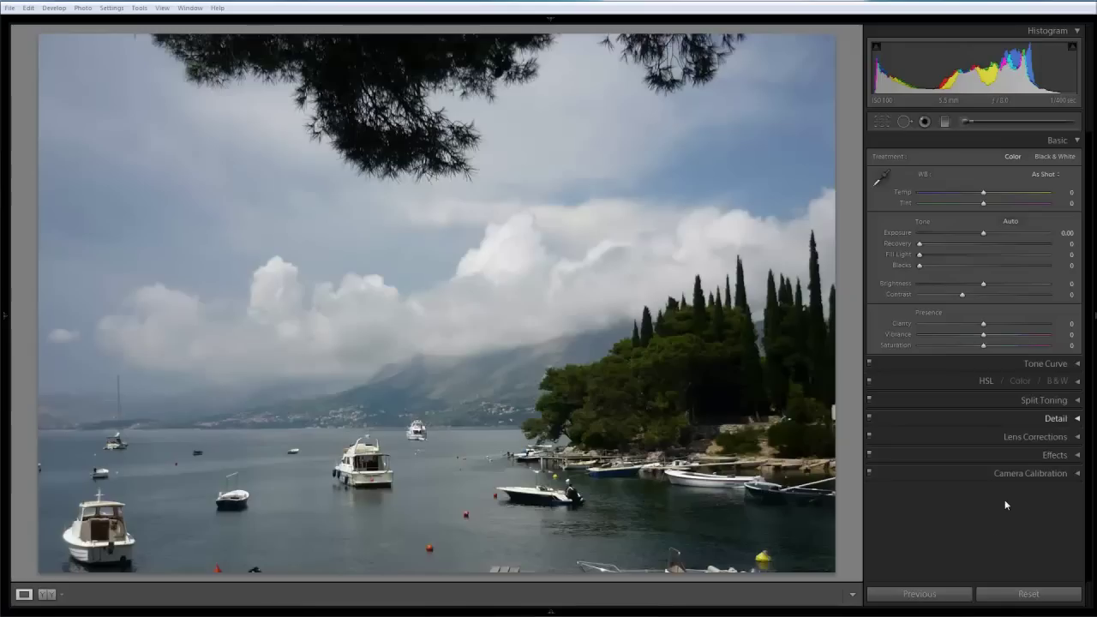
- Enable lens profile corrections for the photo, switching them off and back on to compare the effect
left_click(1033, 437)
scroll(903, 378, "down", 2)
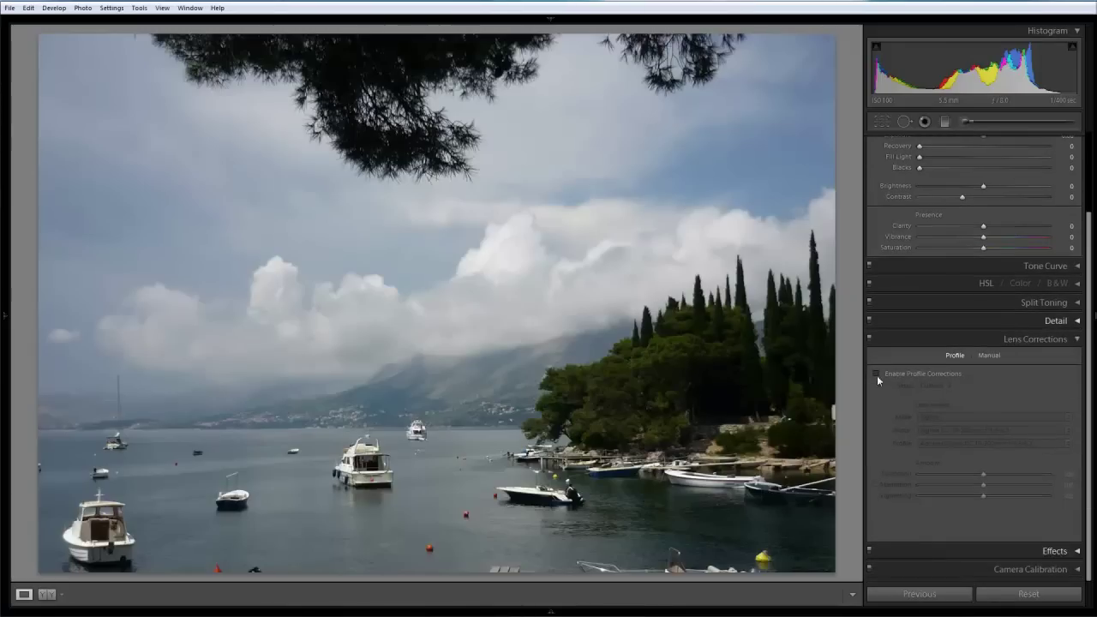
left_click(876, 374)
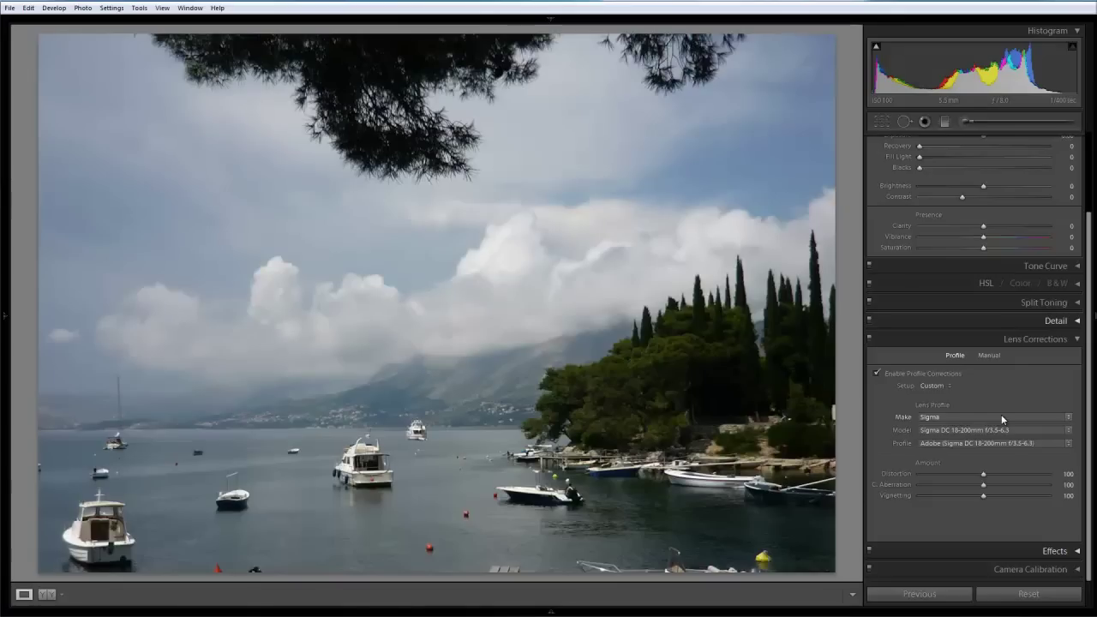
left_click(876, 373)
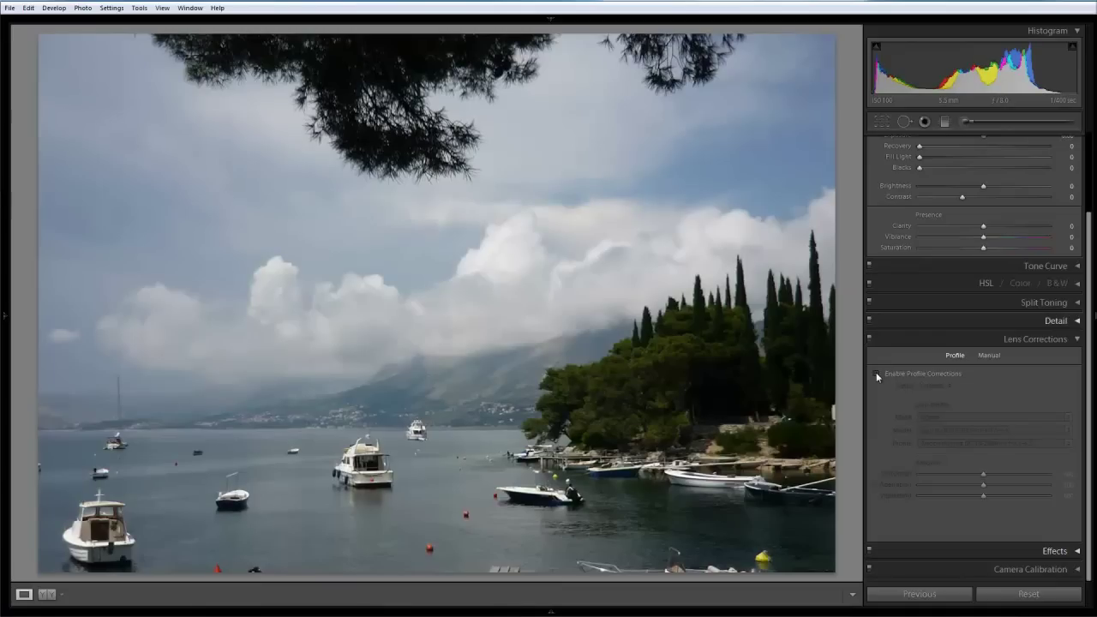
left_click(876, 374)
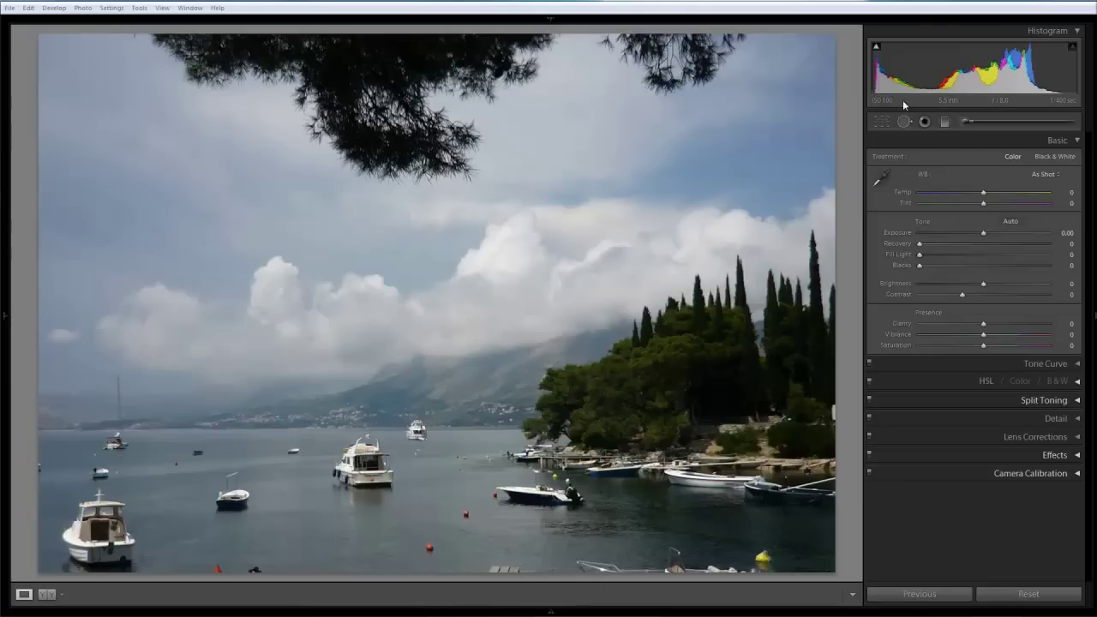
- Crop the photo tighter so the dark window frame and the cut-off boats along the lower edge are excluded
left_click(883, 122)
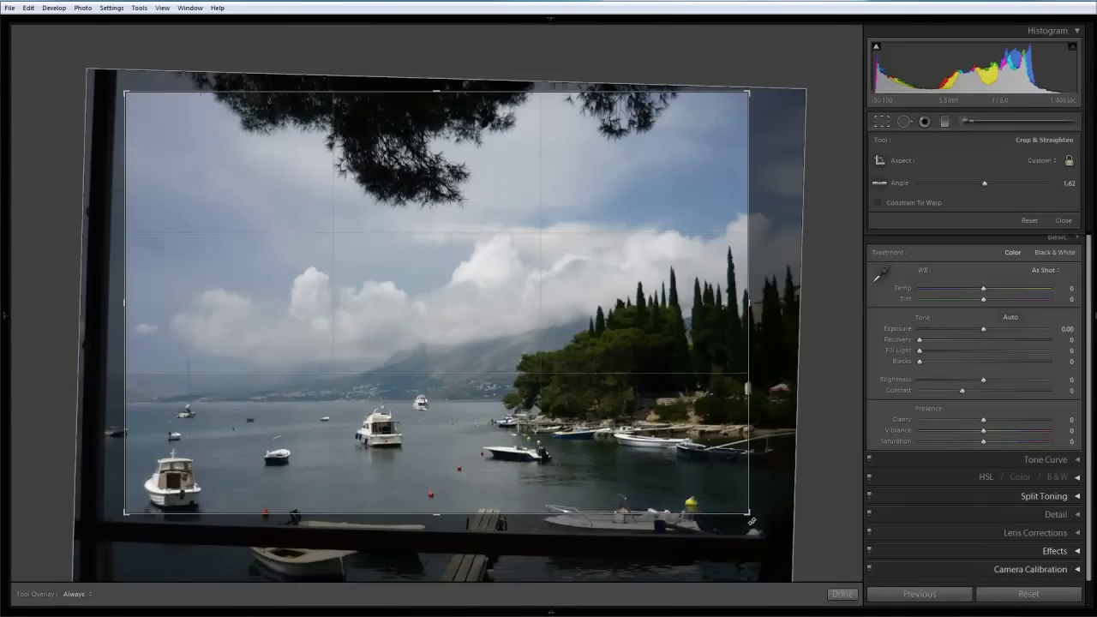
left_click_drag(745, 512, 733, 505)
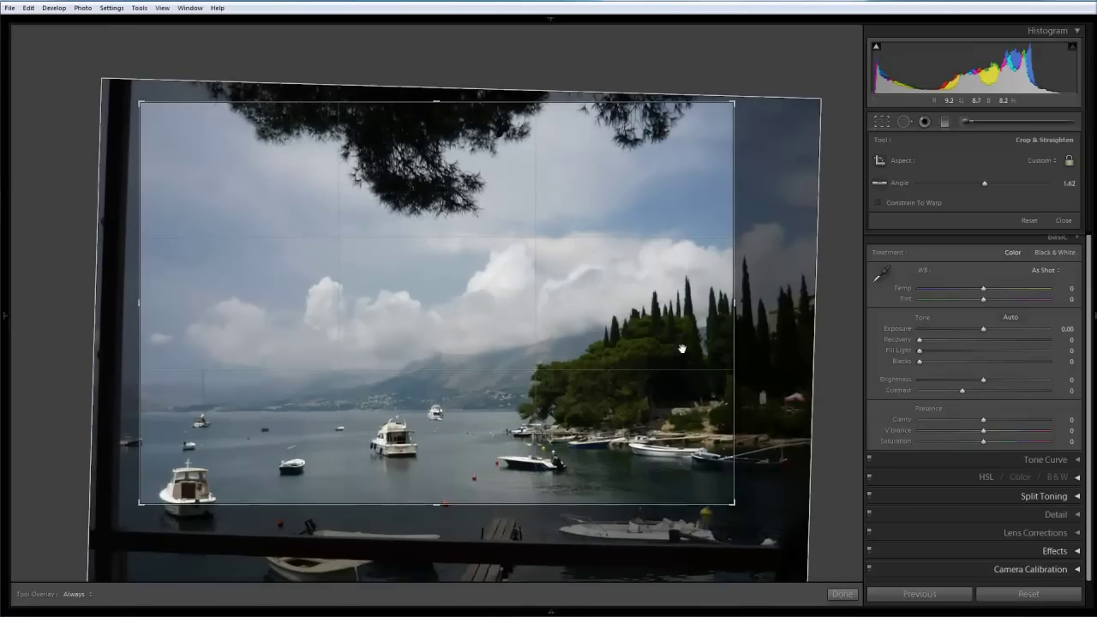
left_click_drag(734, 102, 739, 98)
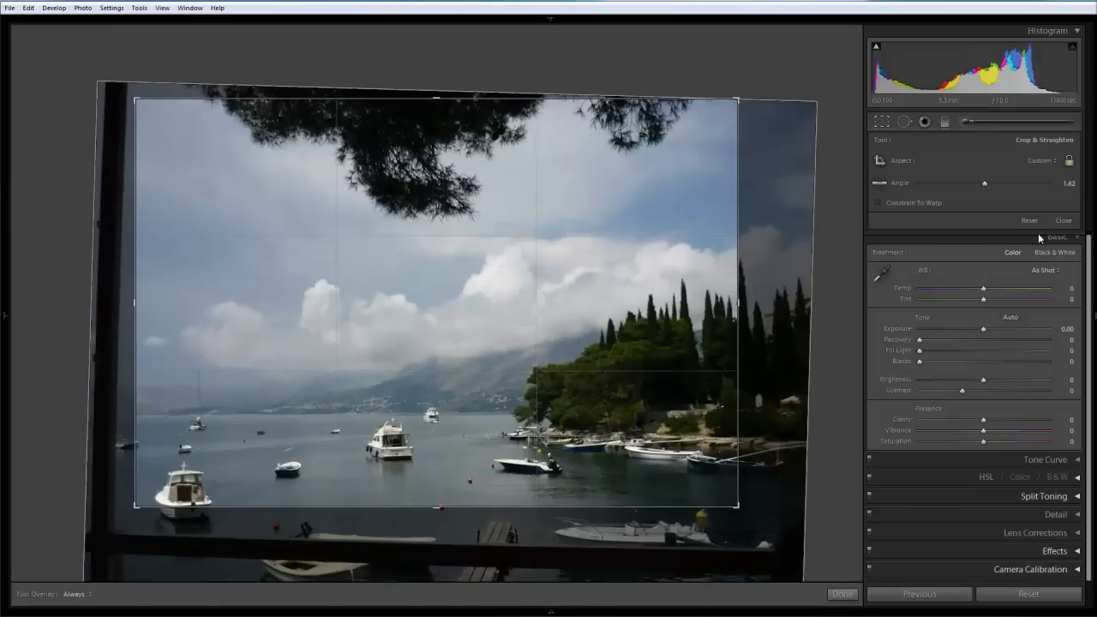
left_click(1064, 222)
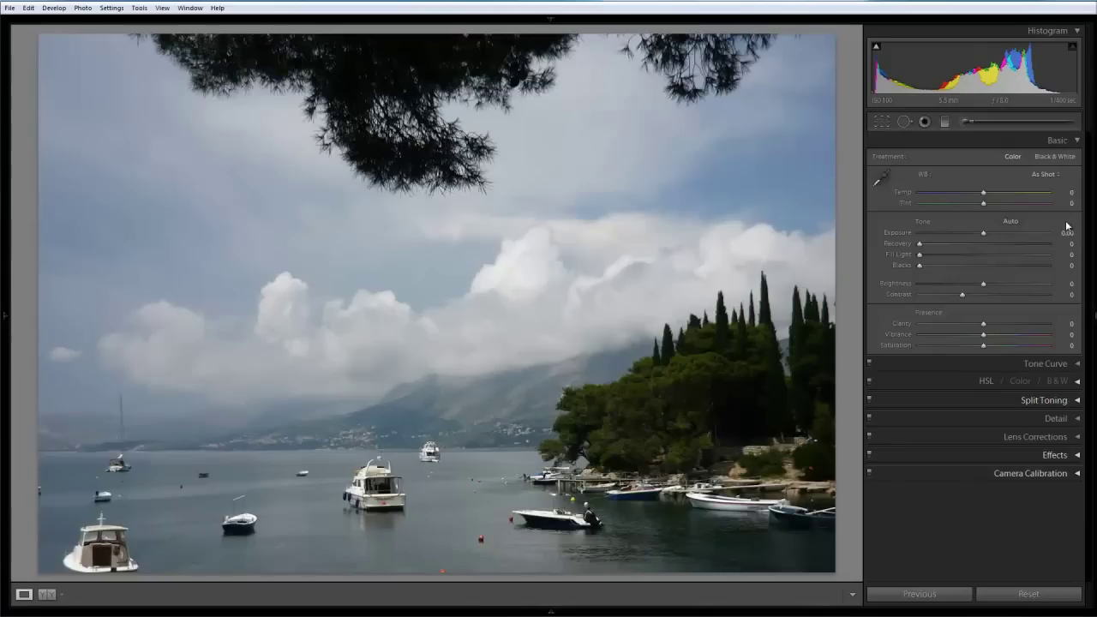
- Heal away the red buoy at the photo's lower edge and the larger red buoy in front of the moored speedboat
left_click(440, 570)
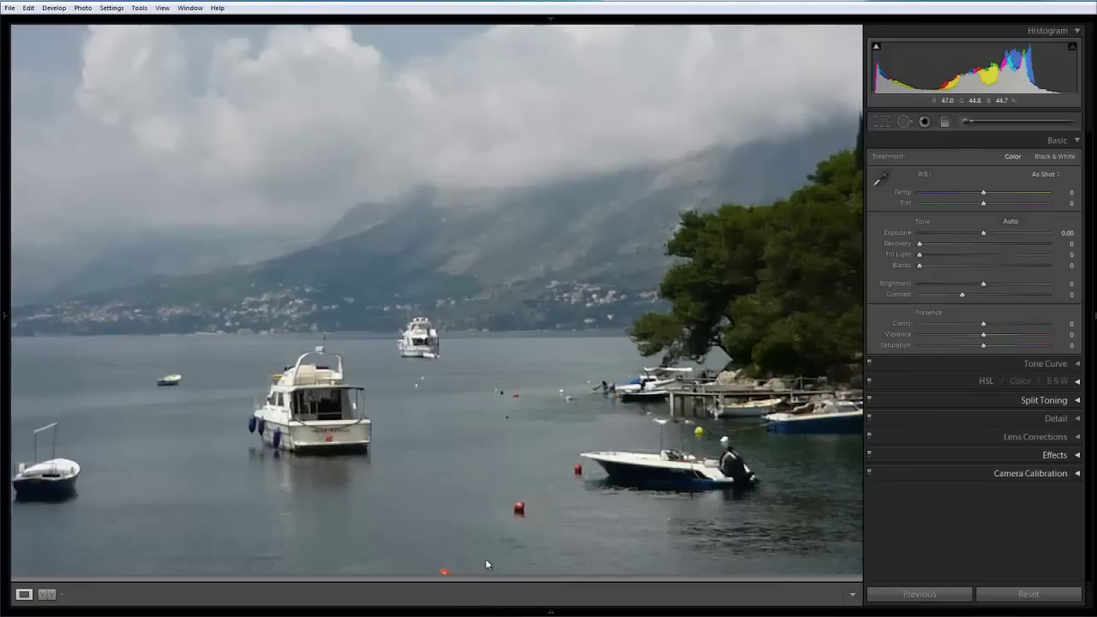
left_click(903, 121)
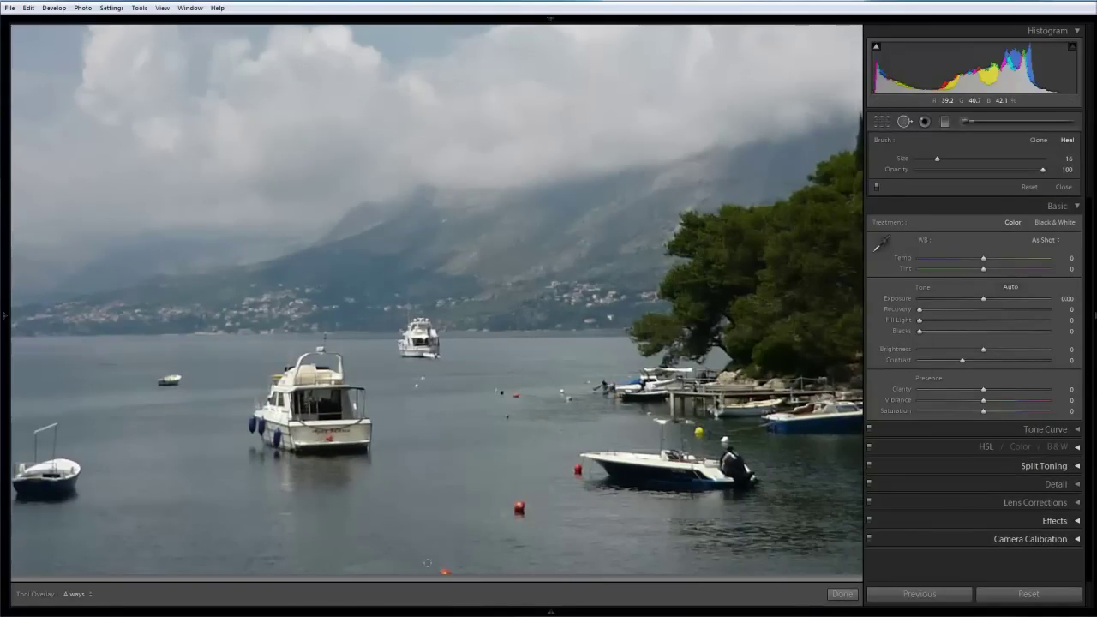
scroll(432, 562, "up", 4)
left_click(444, 569)
mouse_move(463, 569)
left_mouse_down()
mouse_move(457, 529)
mouse_move(428, 530)
left_mouse_up()
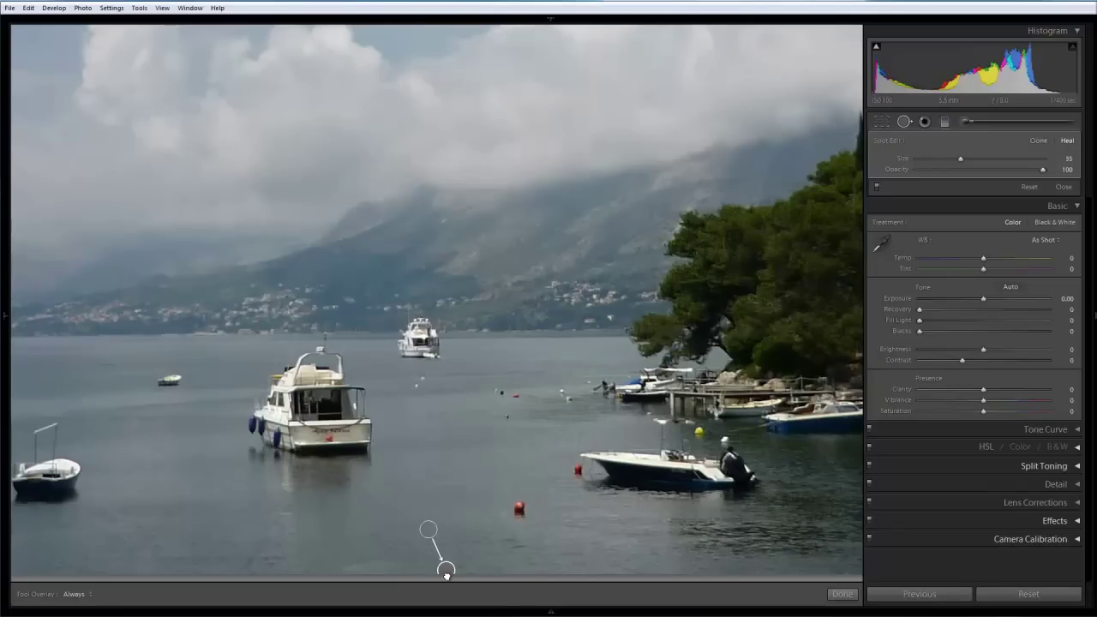
left_click_drag(445, 573, 447, 573)
scroll(519, 508, "up", 3)
left_click_drag(519, 508, 563, 503)
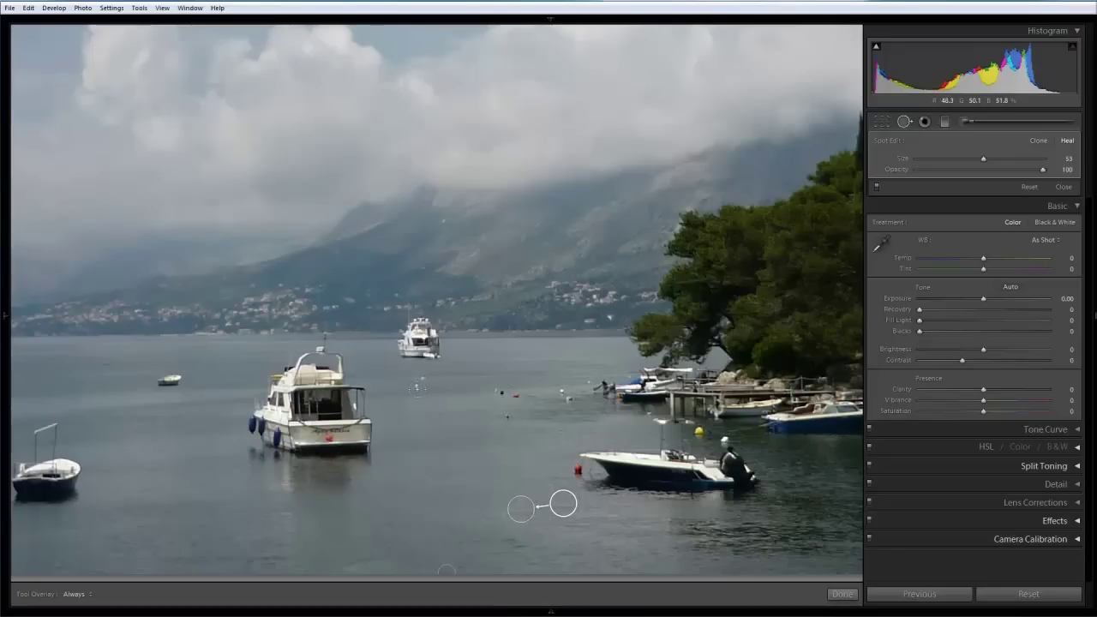
- Heal away the two small white buoys in the water just below the distant white boat
left_click(417, 388)
key("Delete")
key("ctrl+z")
left_click(428, 379)
left_click_drag(464, 382, 454, 375)
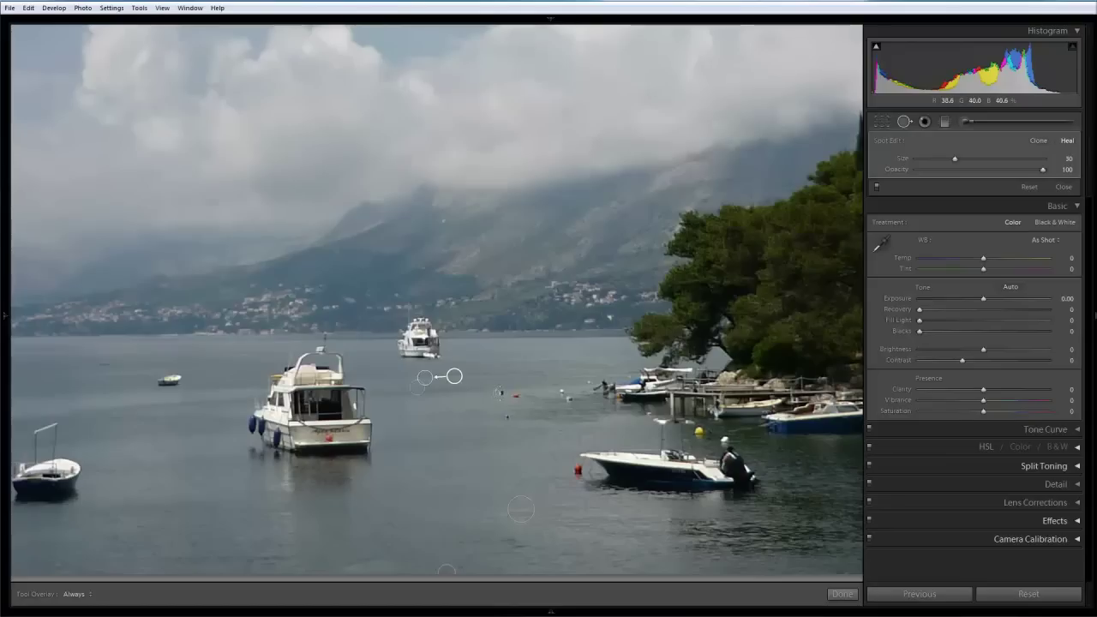
- Heal away the three small buoys in the open water between the distant white boat and the jetty
left_click(500, 392)
left_click_drag(482, 393, 467, 401)
left_click(506, 417)
mouse_move(523, 420)
left_mouse_down()
mouse_move(550, 415)
mouse_move(538, 421)
left_mouse_up()
left_click(513, 394)
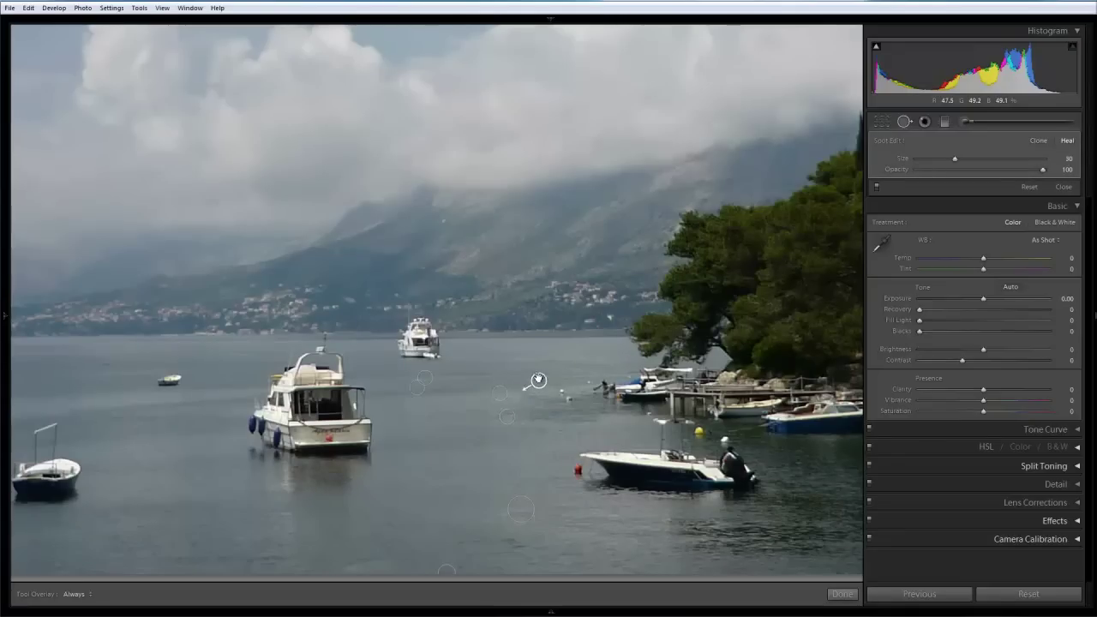
key("Escape")
- Heal away the pair of small white buoys near the jetty and finish spot removal
left_click(562, 391)
mouse_move(561, 405)
left_mouse_down()
mouse_move(550, 415)
mouse_move(543, 395)
left_mouse_up()
key("Delete")
left_click(564, 386)
left_click(1063, 187)
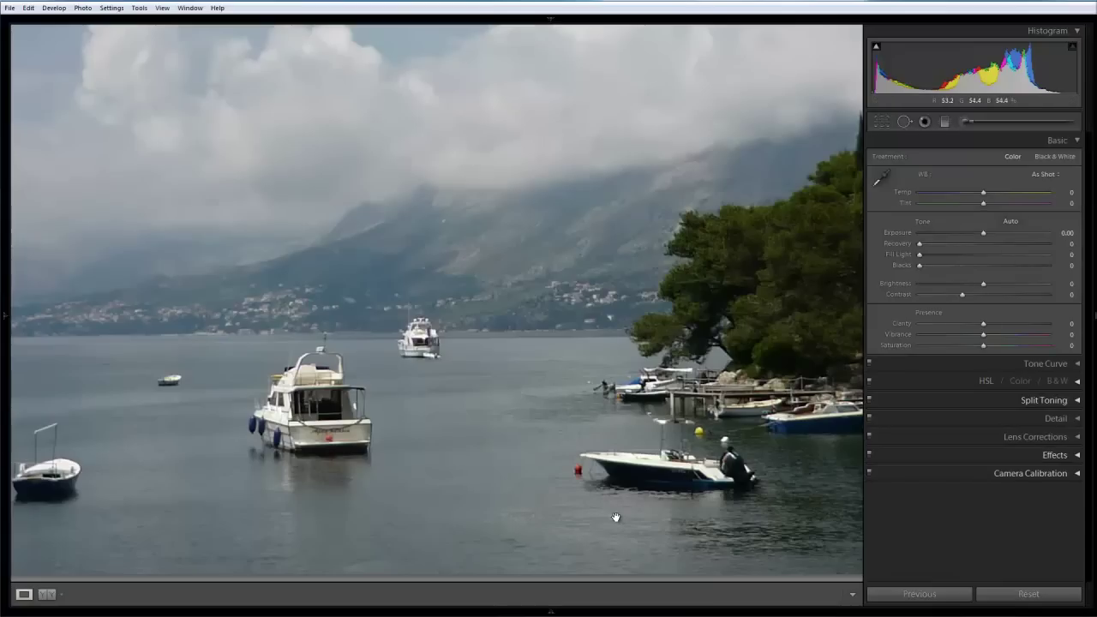
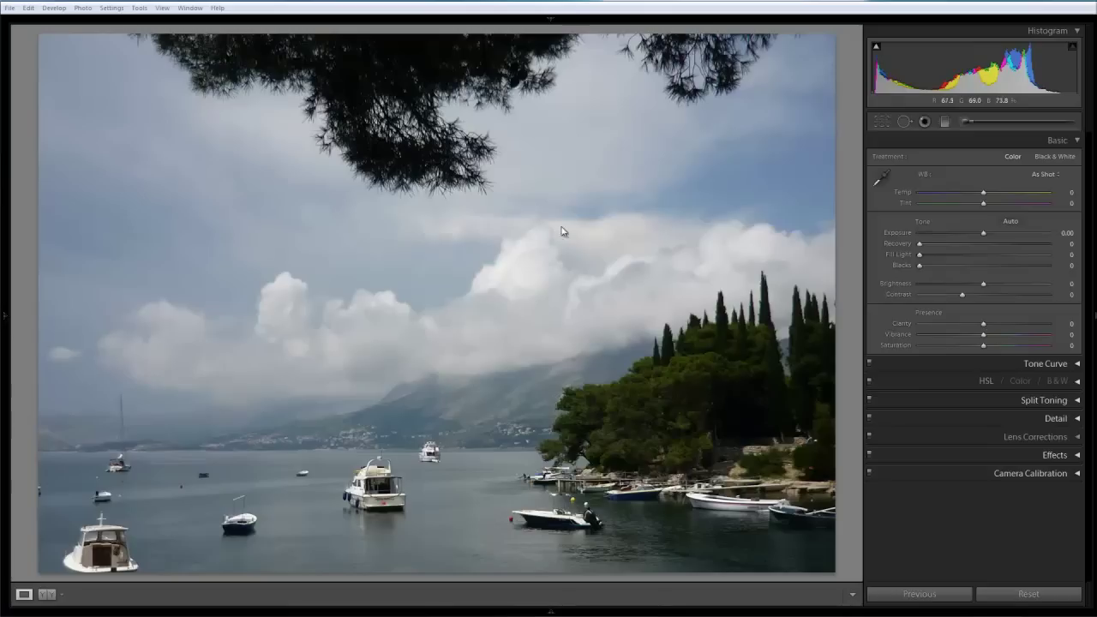
- Set Clarity to +85 and compare the photo before and after that change through the edit history
left_click_drag(984, 325, 1038, 323)
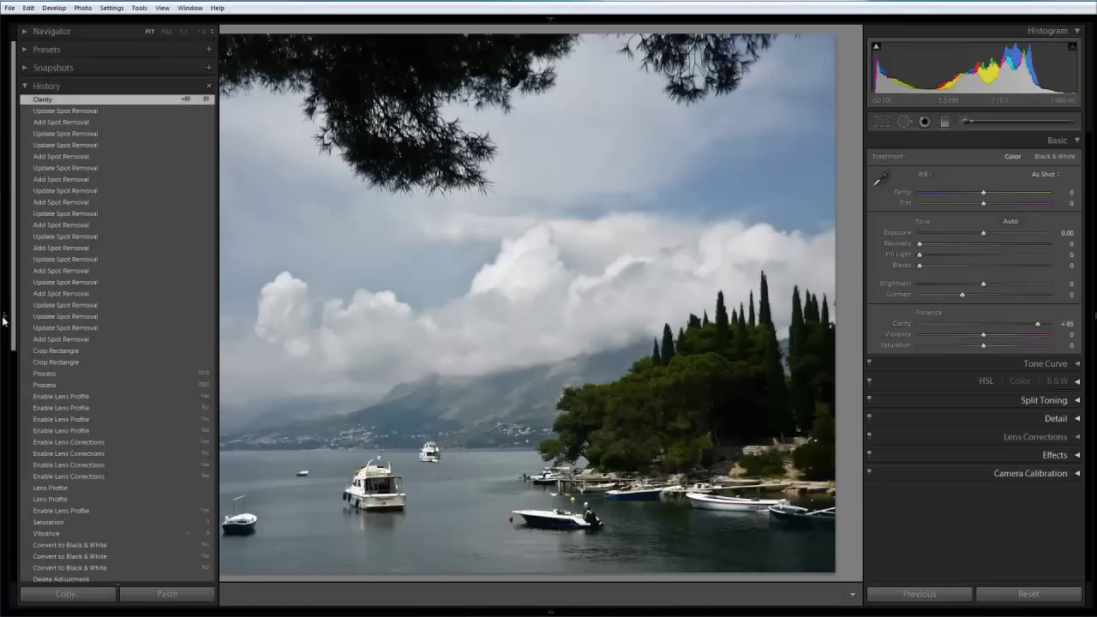
left_click(2, 319)
left_click(93, 110)
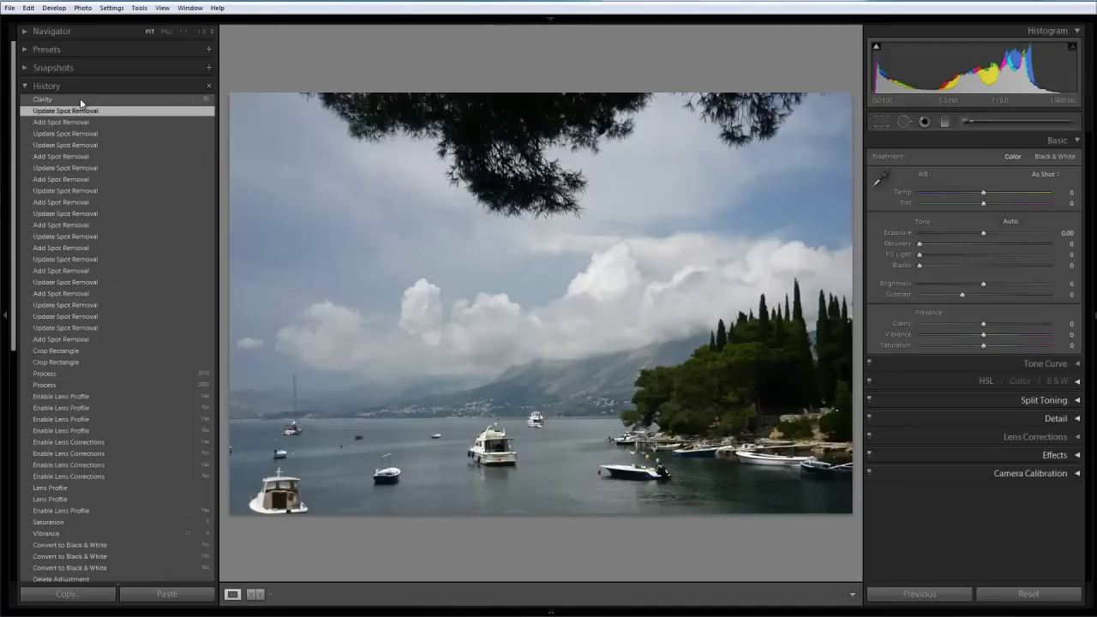
left_click(81, 100)
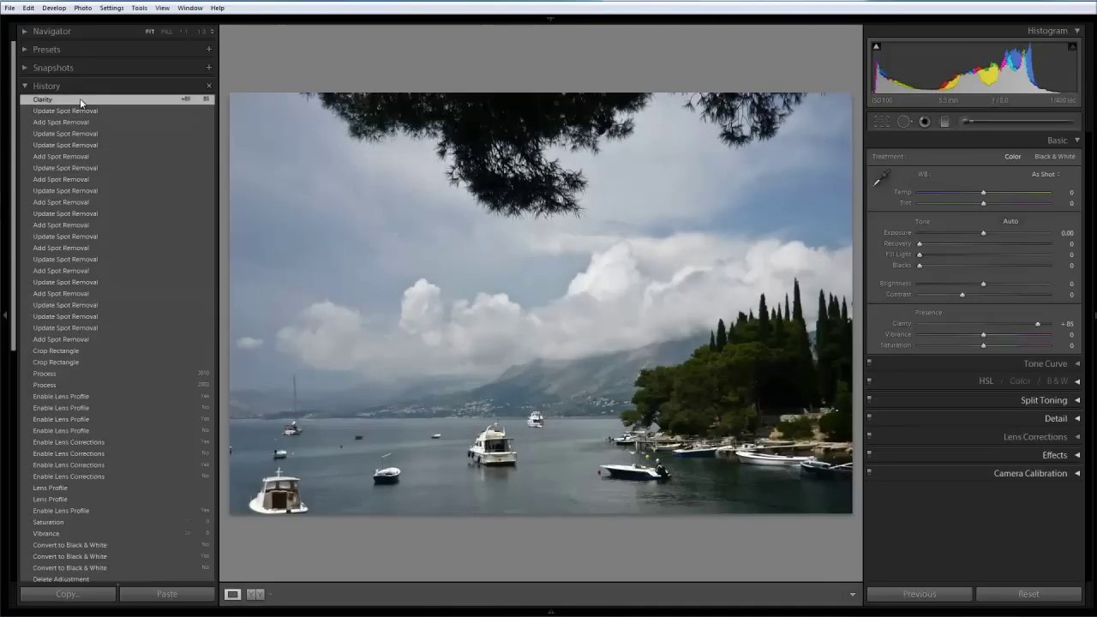
left_click(25, 85)
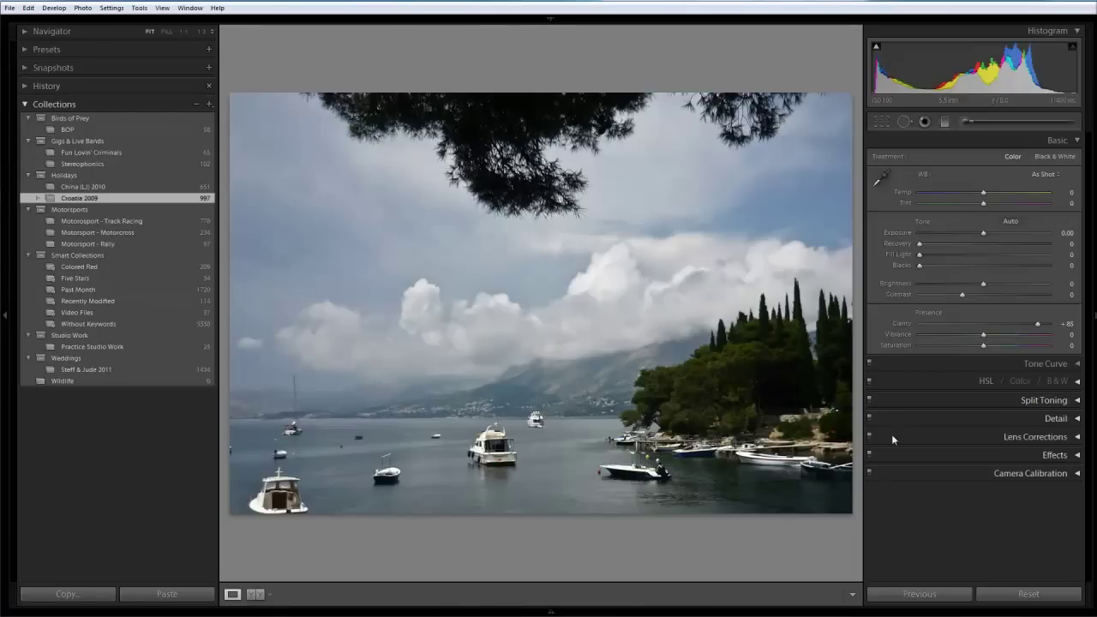
left_click(5, 315)
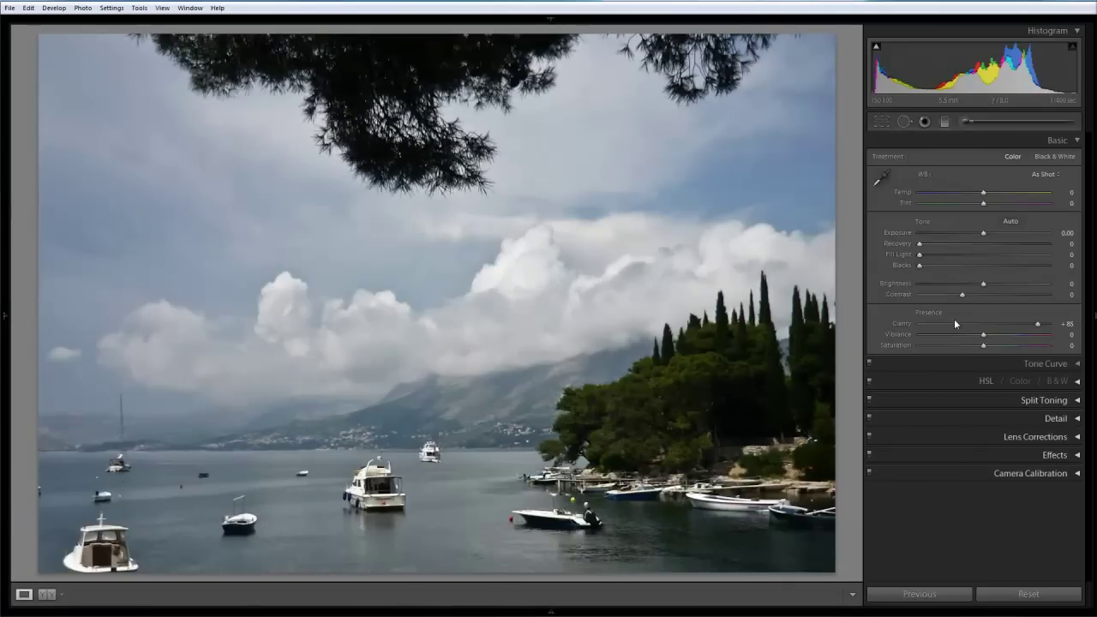
- Set Vibrance to +12, Fill Light to 18 and Contrast to +16
left_click_drag(982, 335, 992, 336)
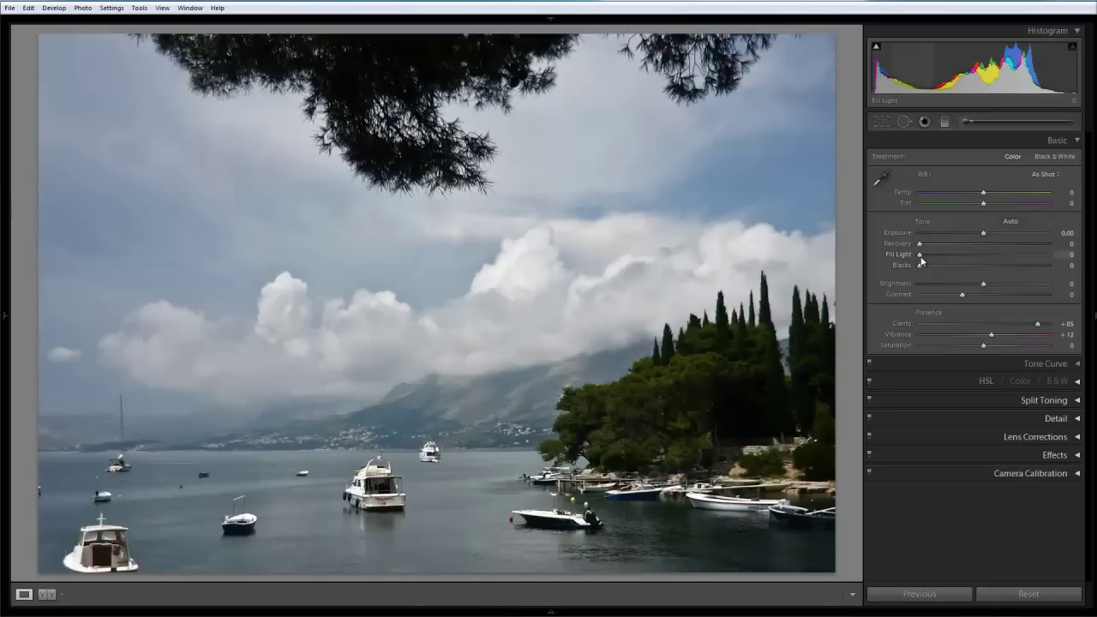
left_click_drag(921, 255, 943, 255)
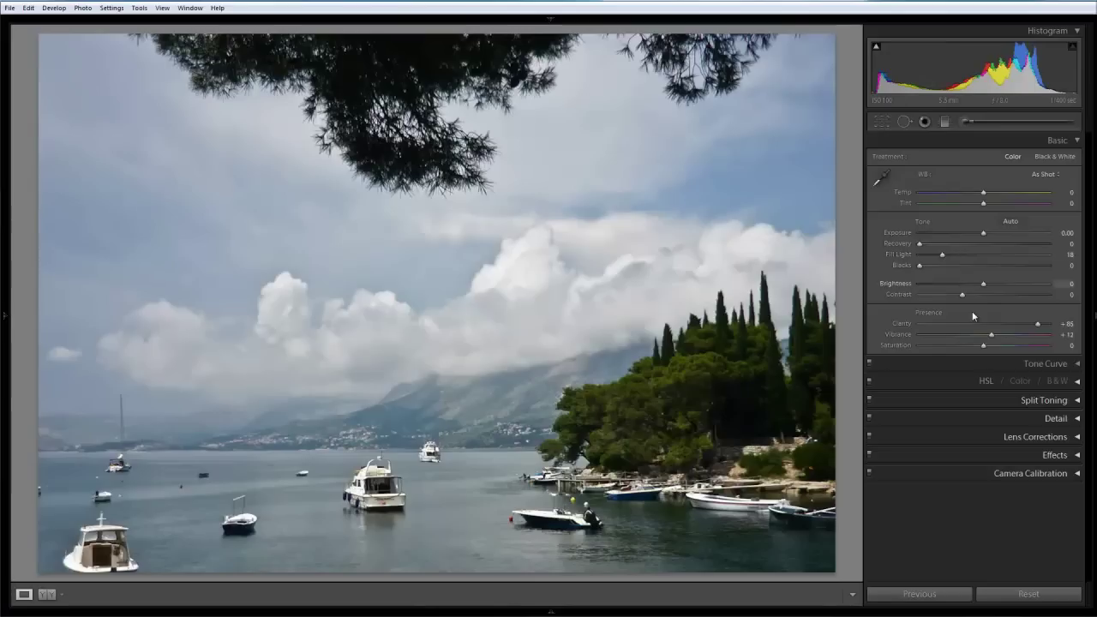
left_click_drag(963, 293, 977, 293)
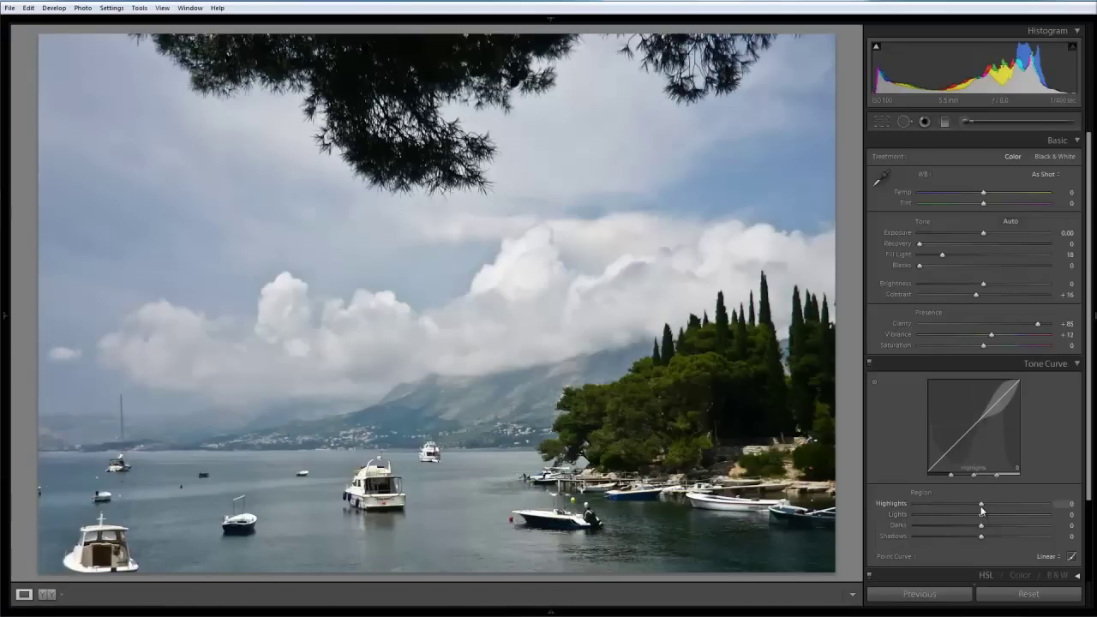
- Shape the tone curve with Highlights +33, Lights -37, Darks -19 and Shadows +51, and convert the photo to black and white
left_click_drag(981, 508, 1001, 507)
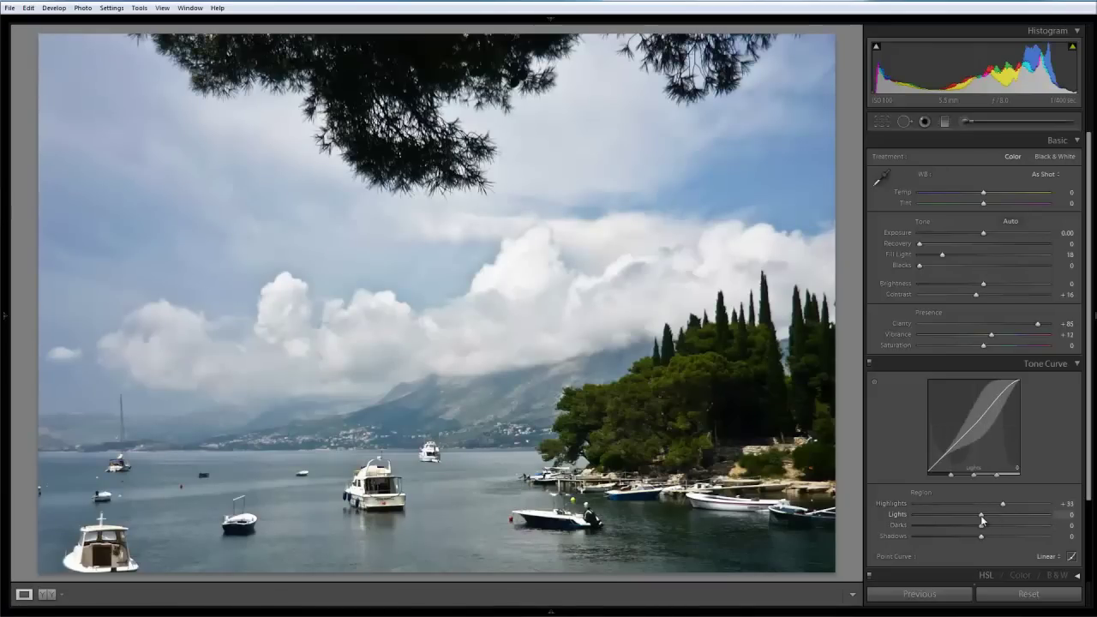
left_click_drag(981, 515, 957, 514)
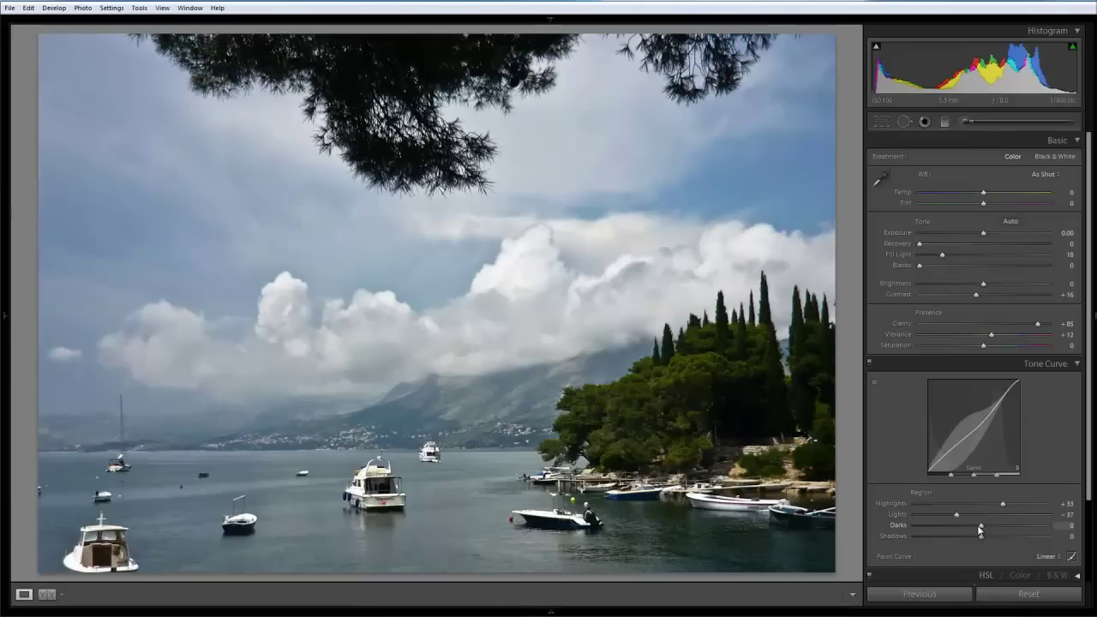
left_click_drag(981, 529, 966, 524)
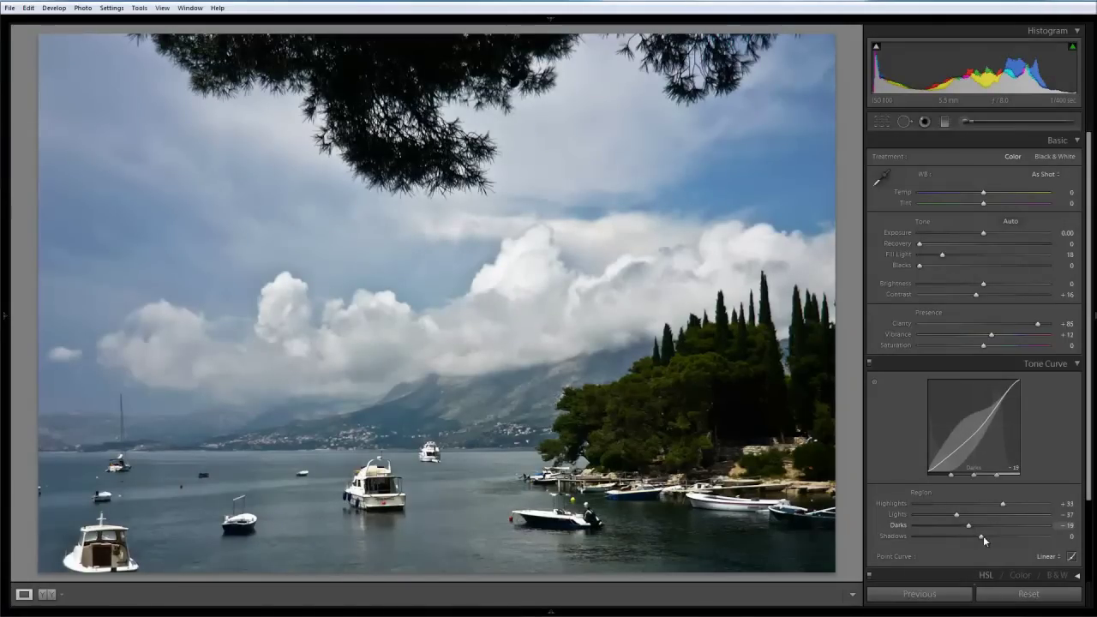
left_click_drag(981, 535, 1014, 537)
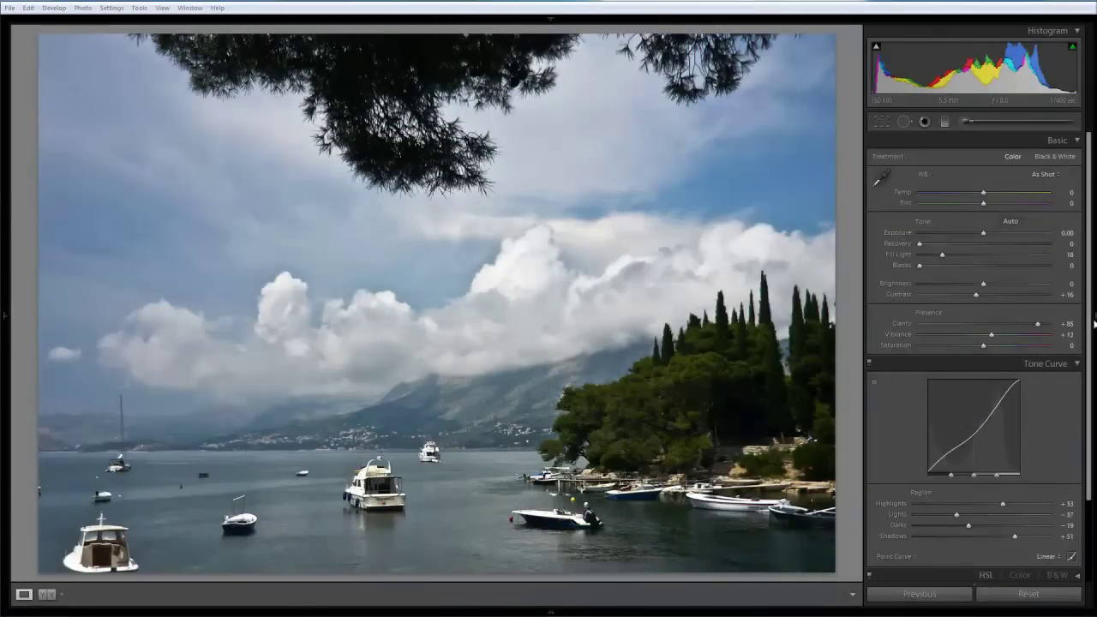
left_click(1053, 159)
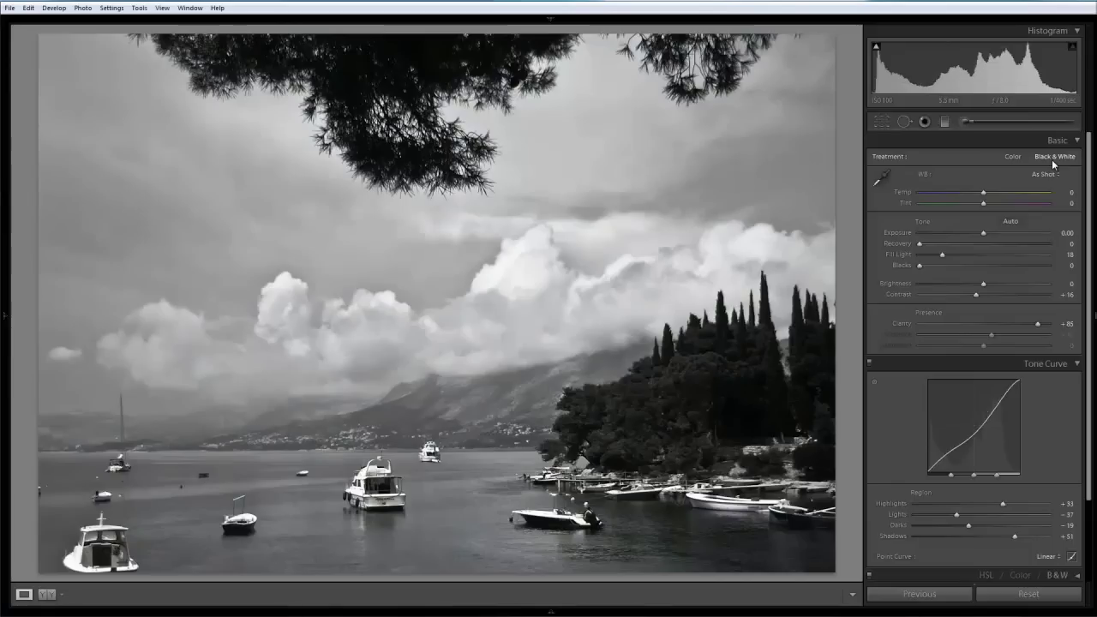
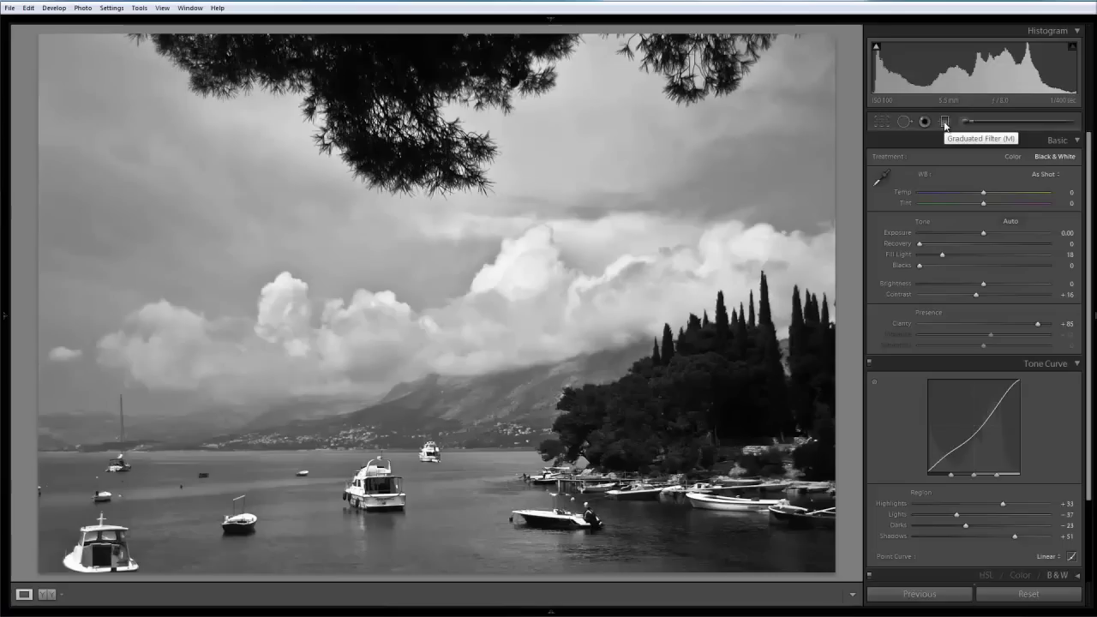
- Darken the sky with a graduated filter using the Exposure effect at -1.04, fading from the upper sky down to the far shoreline
left_click(945, 124)
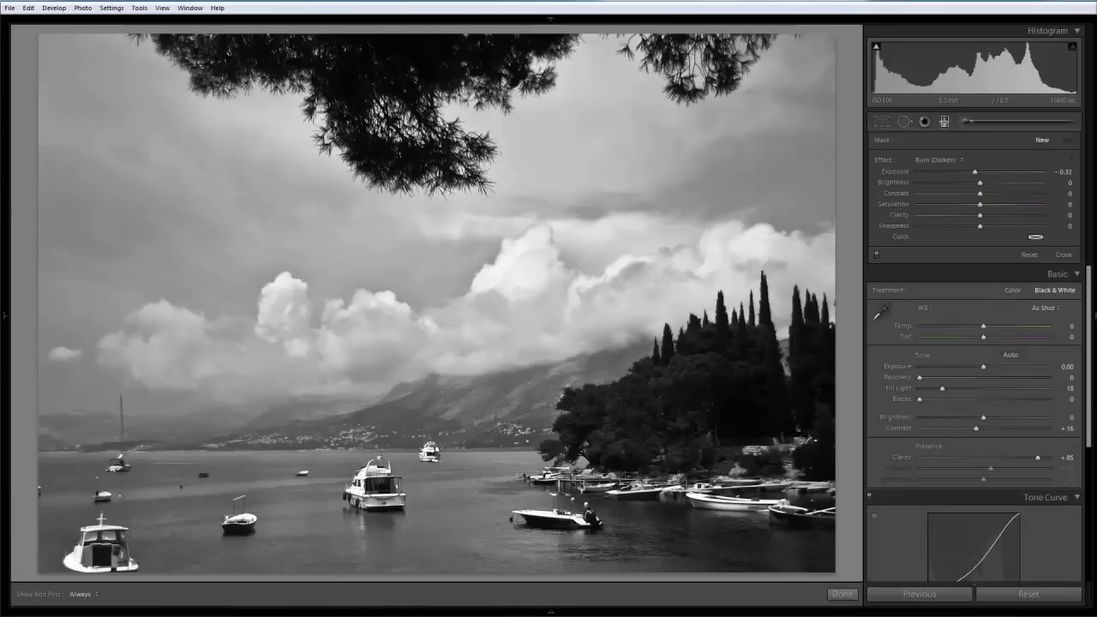
left_click(961, 160)
left_click(937, 174)
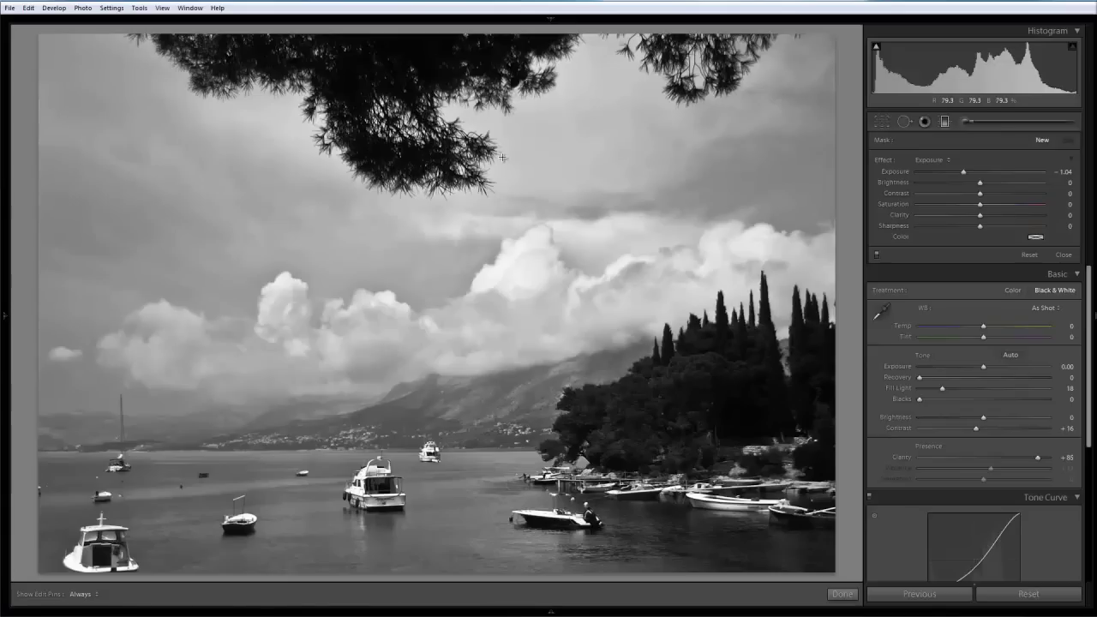
left_click_drag(503, 168, 501, 248)
left_click_drag(498, 292, 494, 419)
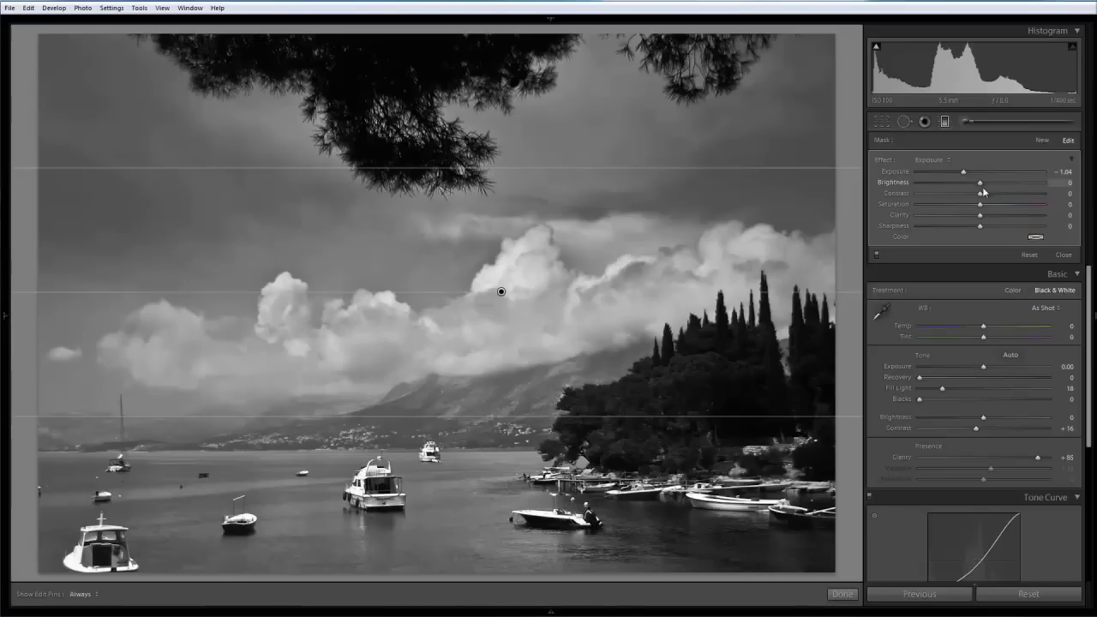
- Set the graduated filter's Clarity to 51 and Contrast to 14, and raise its Brightness slightly
left_click_drag(979, 215, 1012, 218)
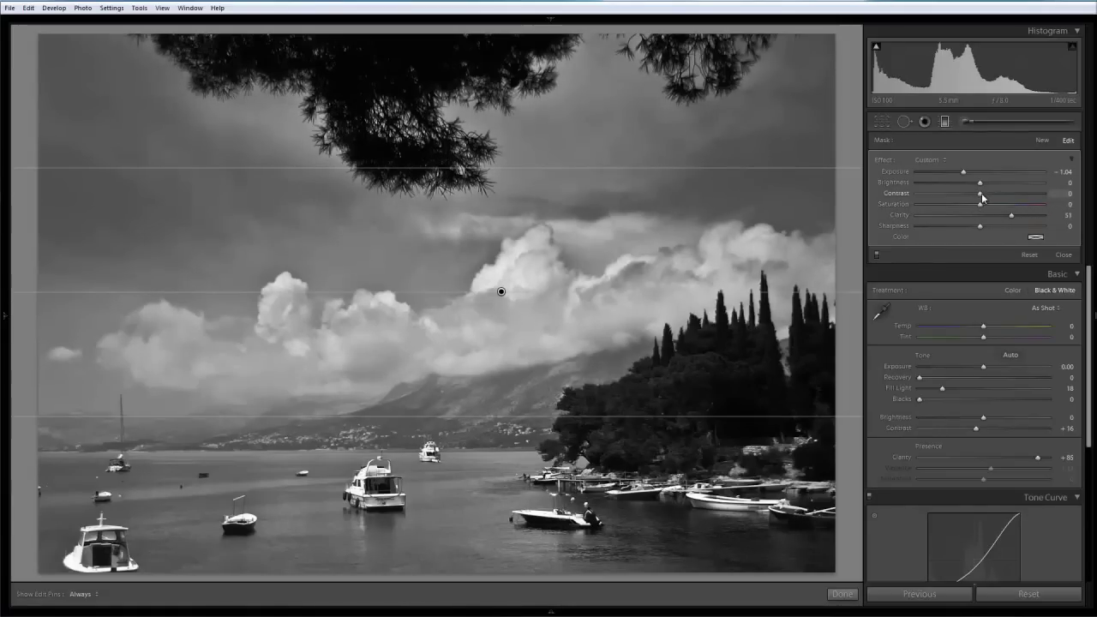
mouse_move(982, 197)
left_mouse_down()
mouse_move(991, 197)
mouse_move(968, 186)
mouse_move(983, 186)
left_mouse_up()
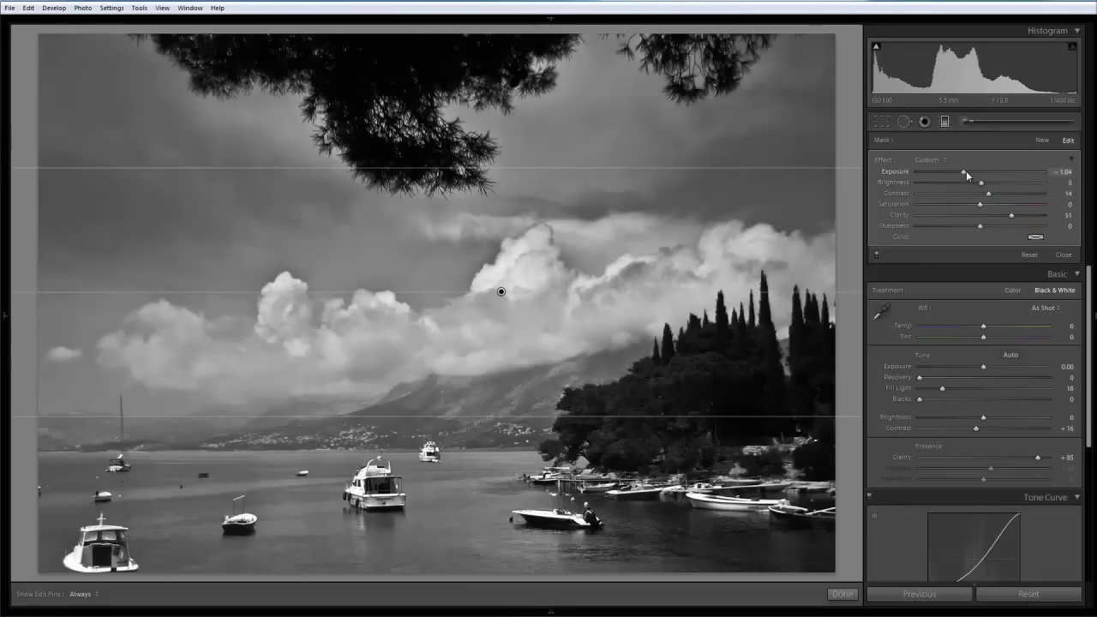
- Set the graduated filter's Exposure to -0.64 and finish editing the filter
left_click_drag(965, 170, 970, 171)
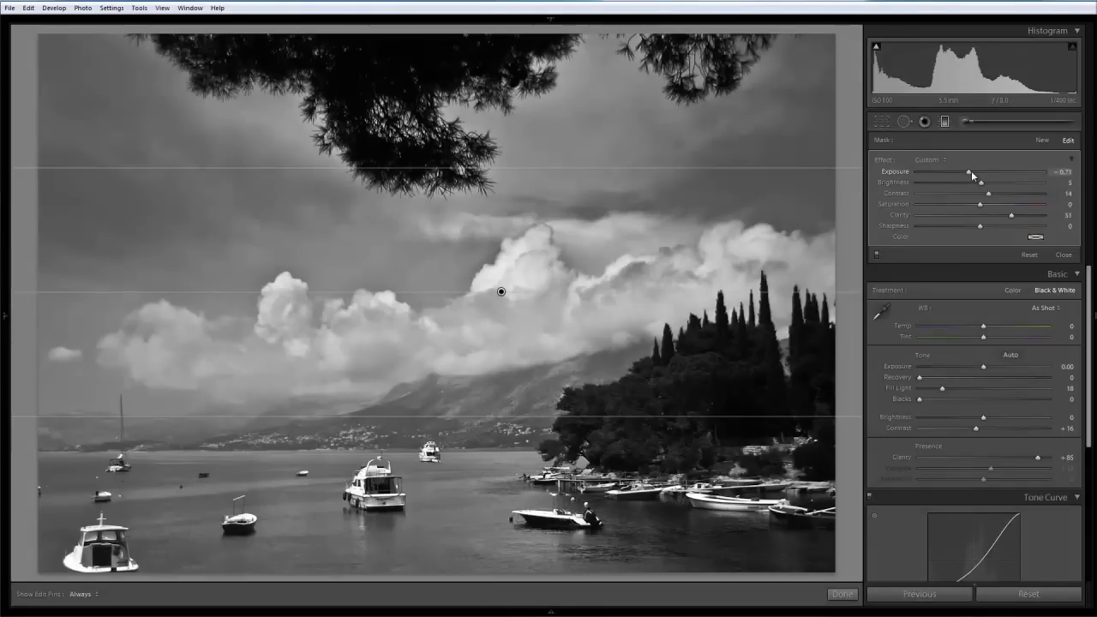
left_click_drag(971, 171, 962, 170)
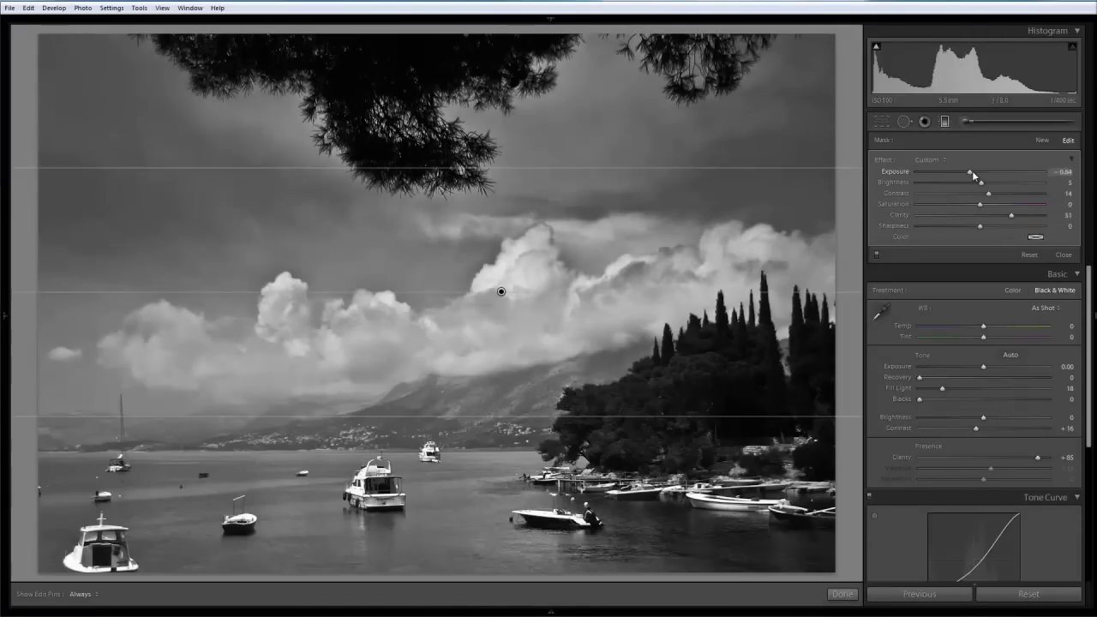
left_click(972, 171)
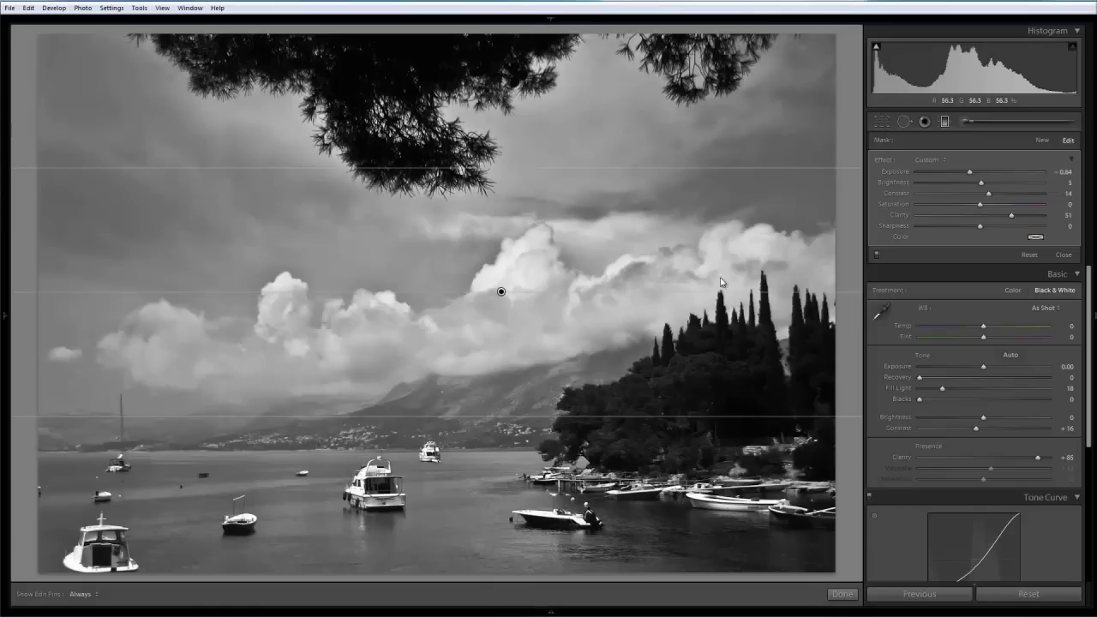
left_click(1064, 256)
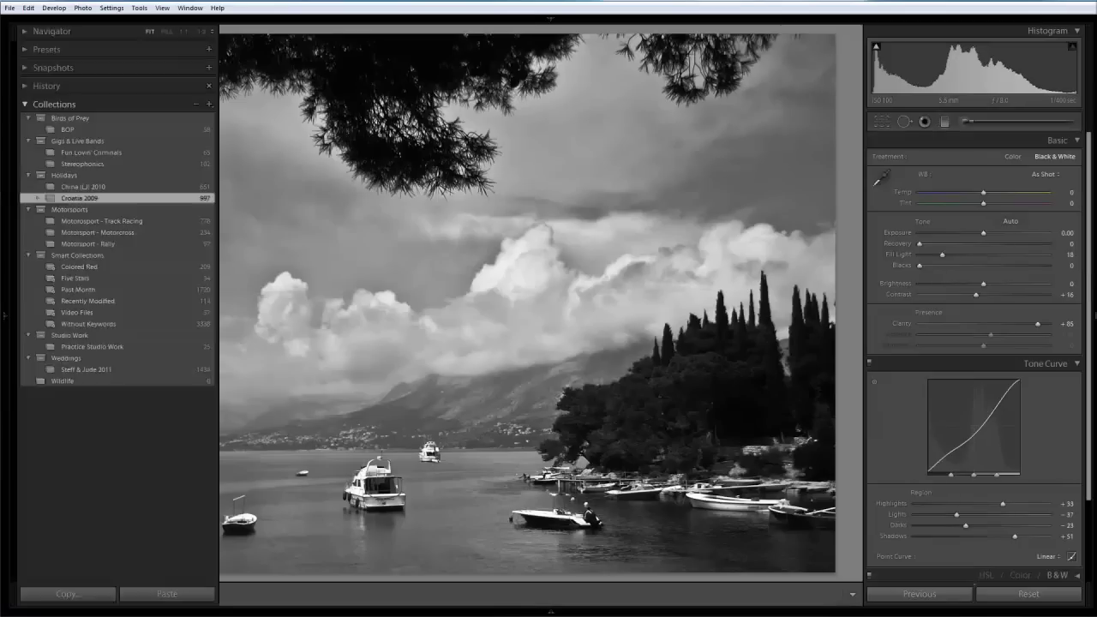
- Compare the photo before and after the graduated filter in the edit history, returning to the latest exposure adjustment
left_click(4, 330)
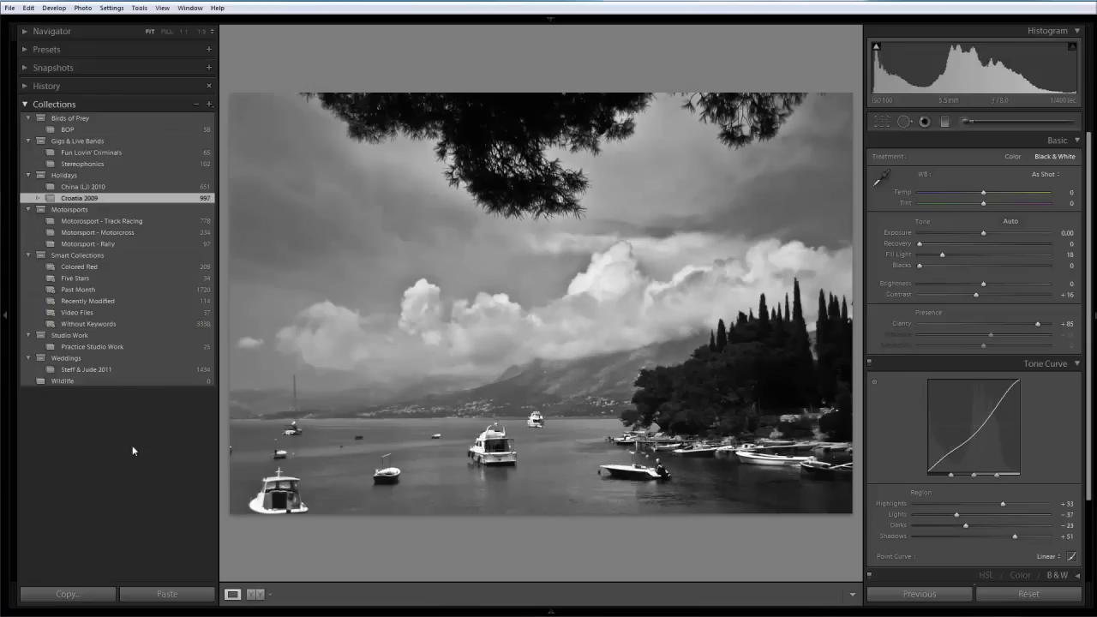
left_click(46, 86)
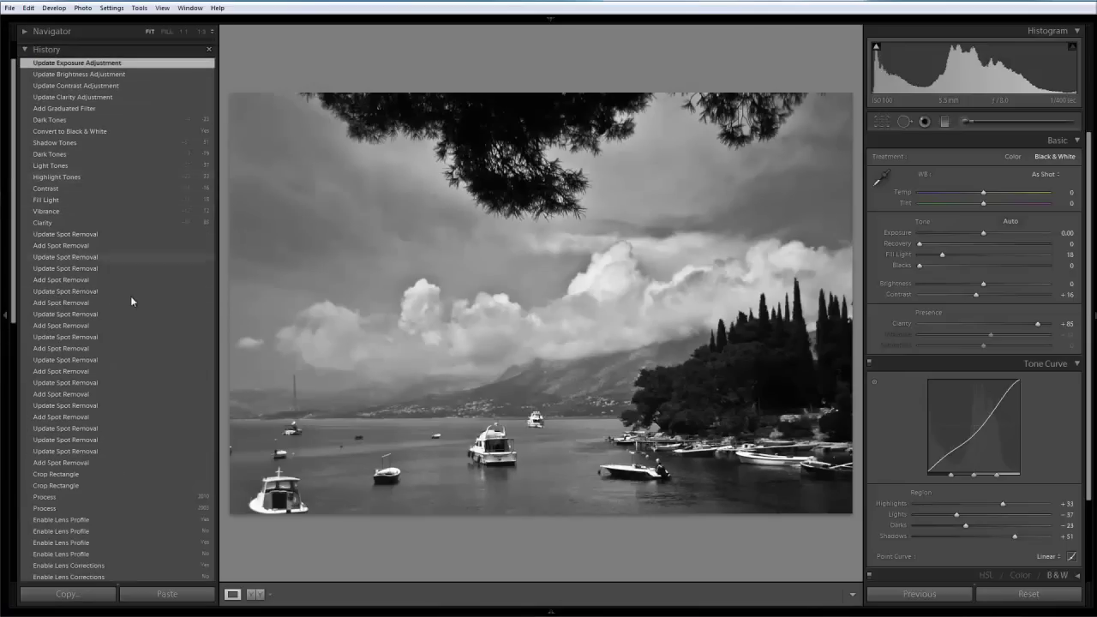
left_click(85, 120)
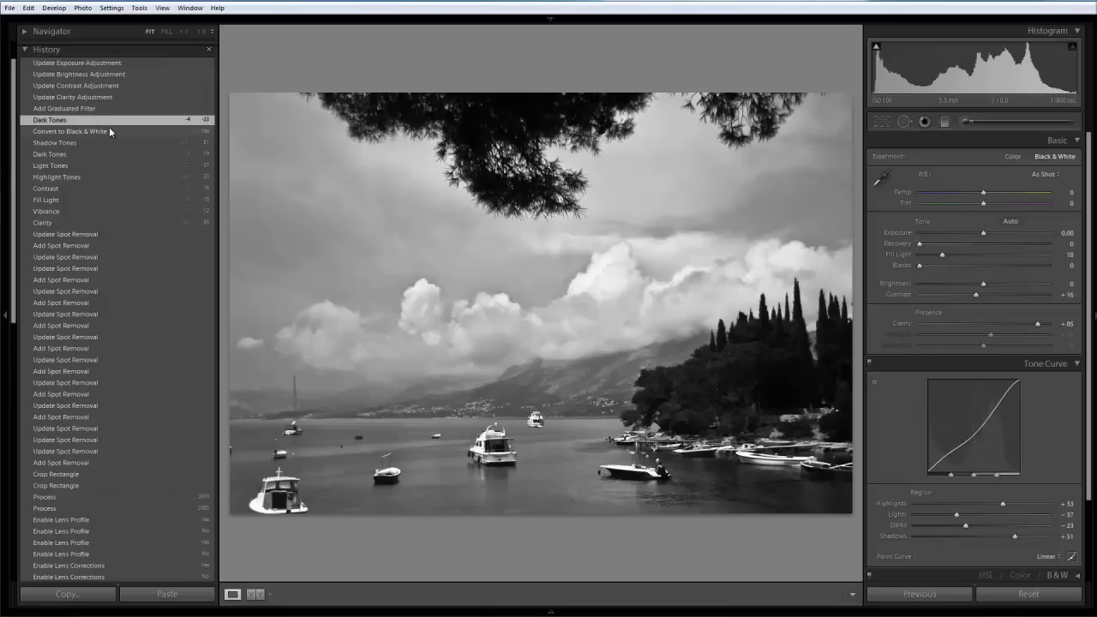
left_click(115, 64)
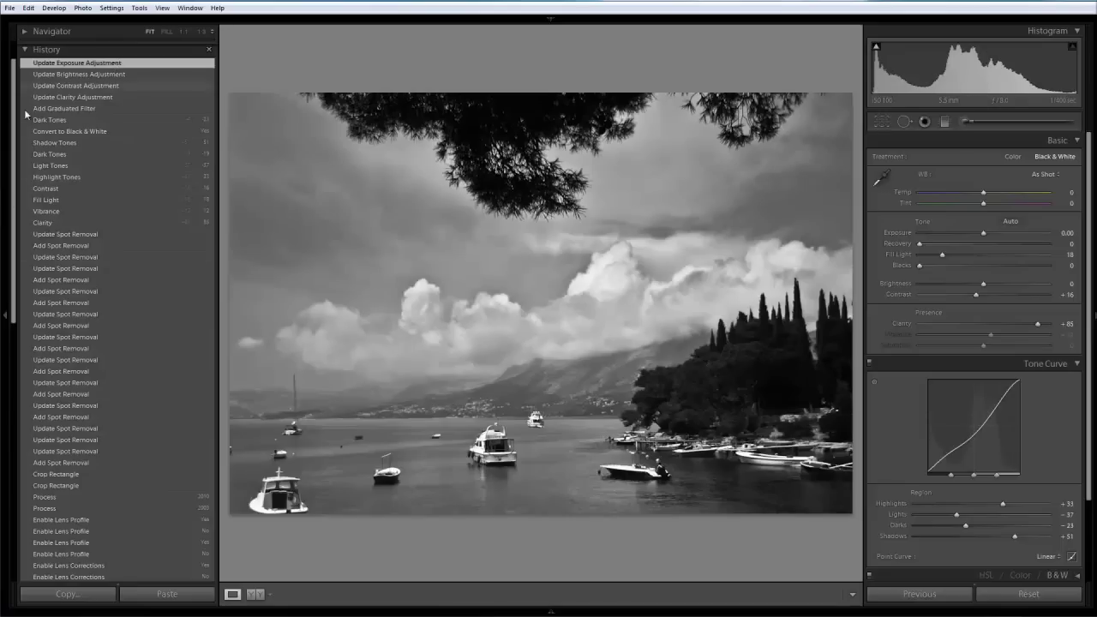
left_click(6, 315)
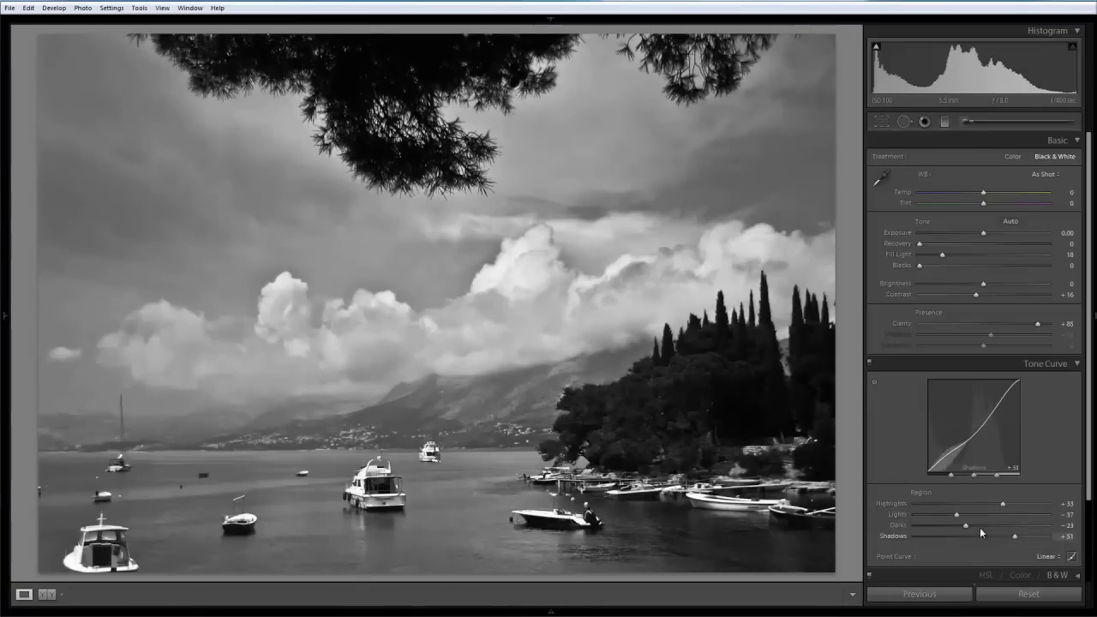
- Set the tone curve's Shadows to +25 and Darks to -1
left_click_drag(1009, 535, 997, 535)
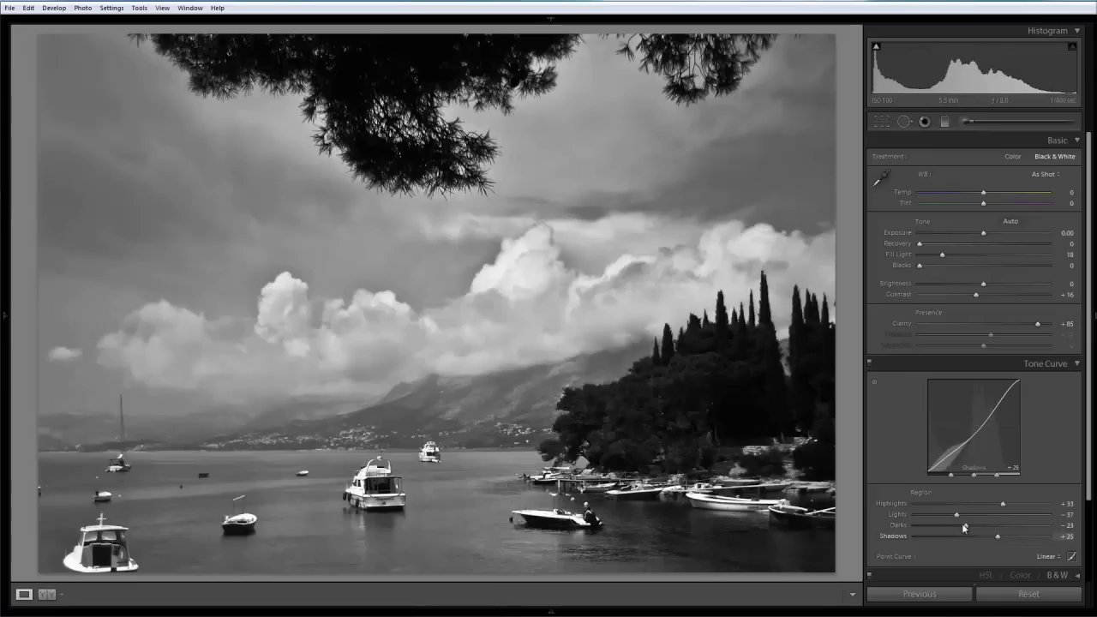
left_click_drag(977, 529, 982, 529)
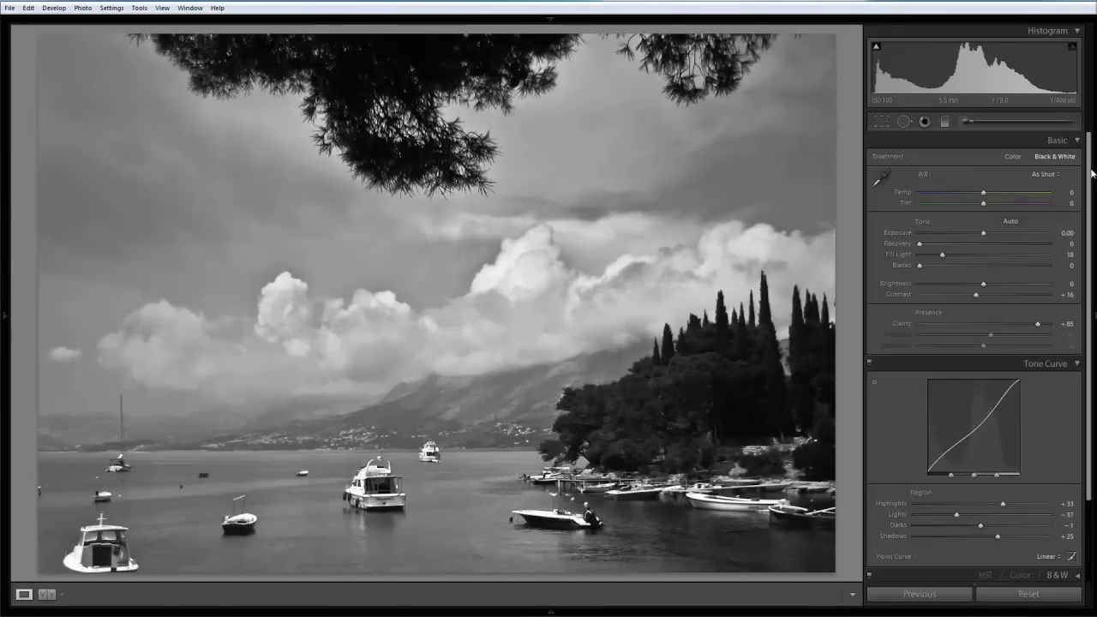
left_click(1057, 141)
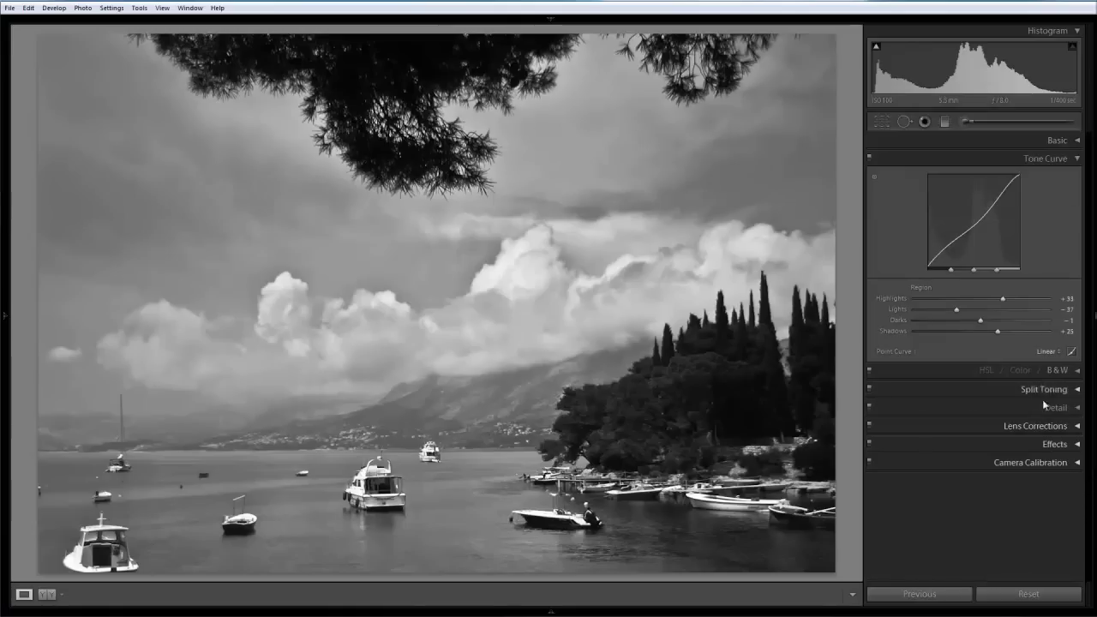
left_click(1049, 159)
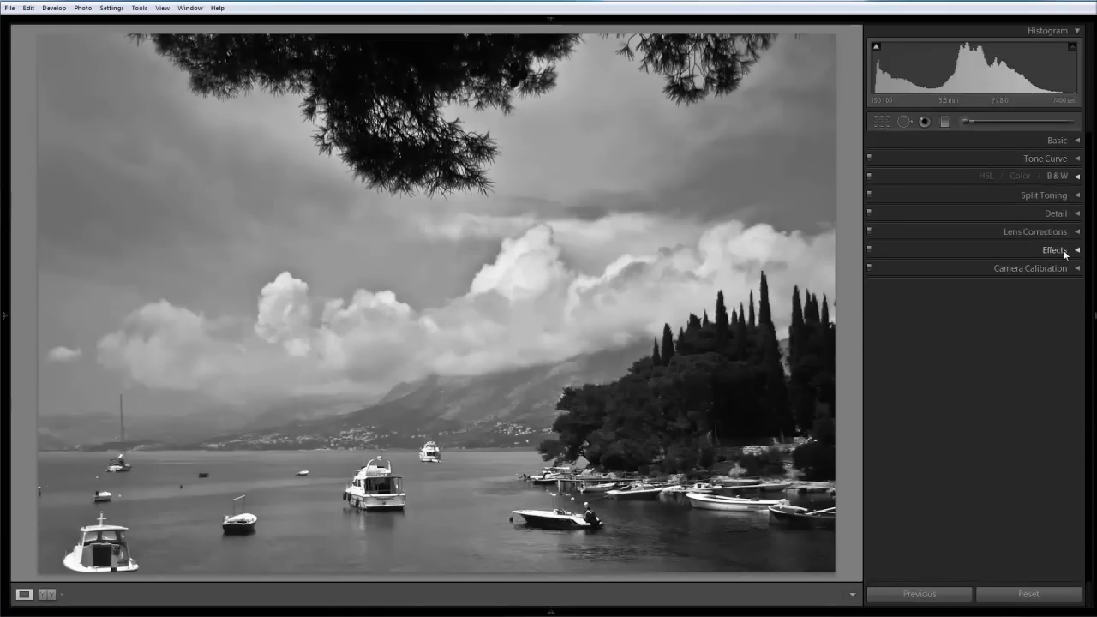
- Darken the photo's edges with a Highlight Priority post-crop vignette, using Amount -33 and Midpoint 49
left_click(1065, 251)
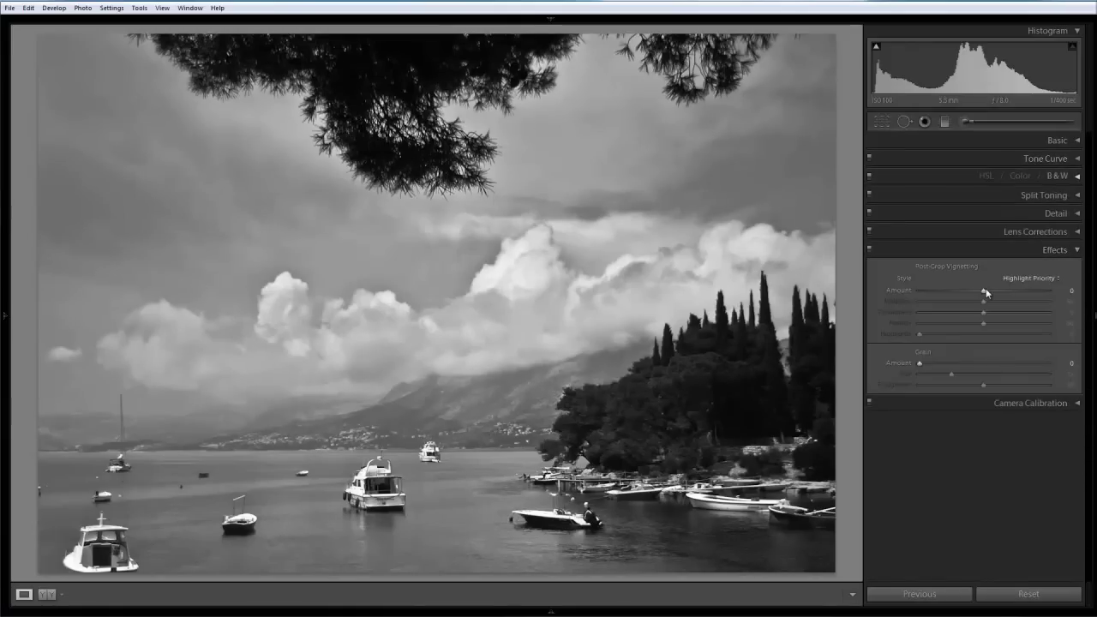
left_click_drag(985, 290, 960, 291)
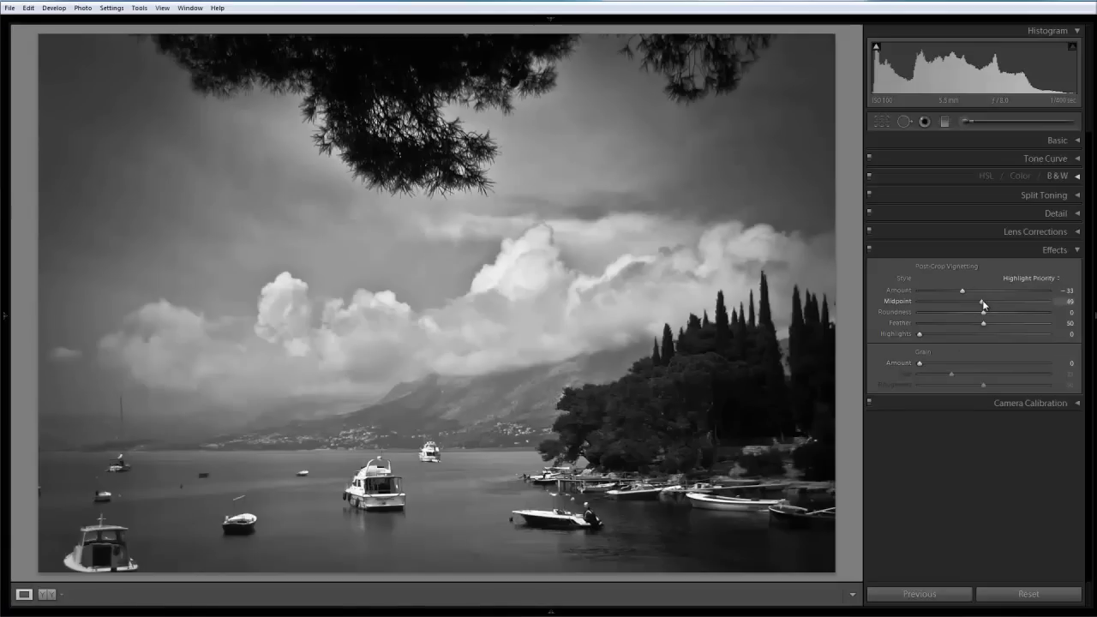
left_click_drag(985, 304, 982, 304)
left_click(1059, 250)
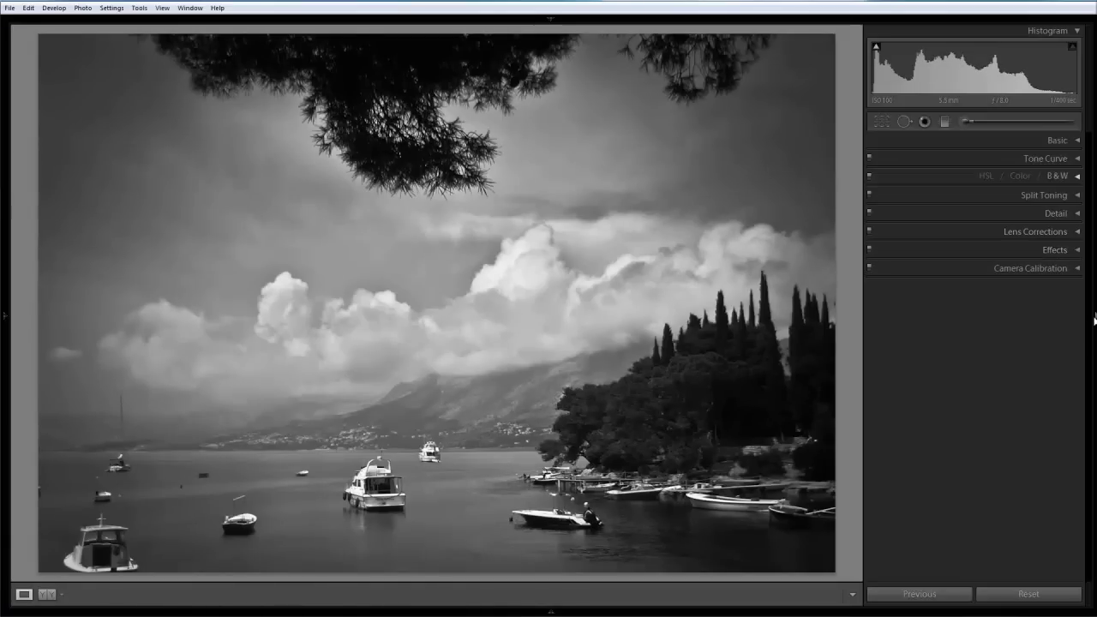
- Raise the tone curve's Lights to -9
left_click(1050, 160)
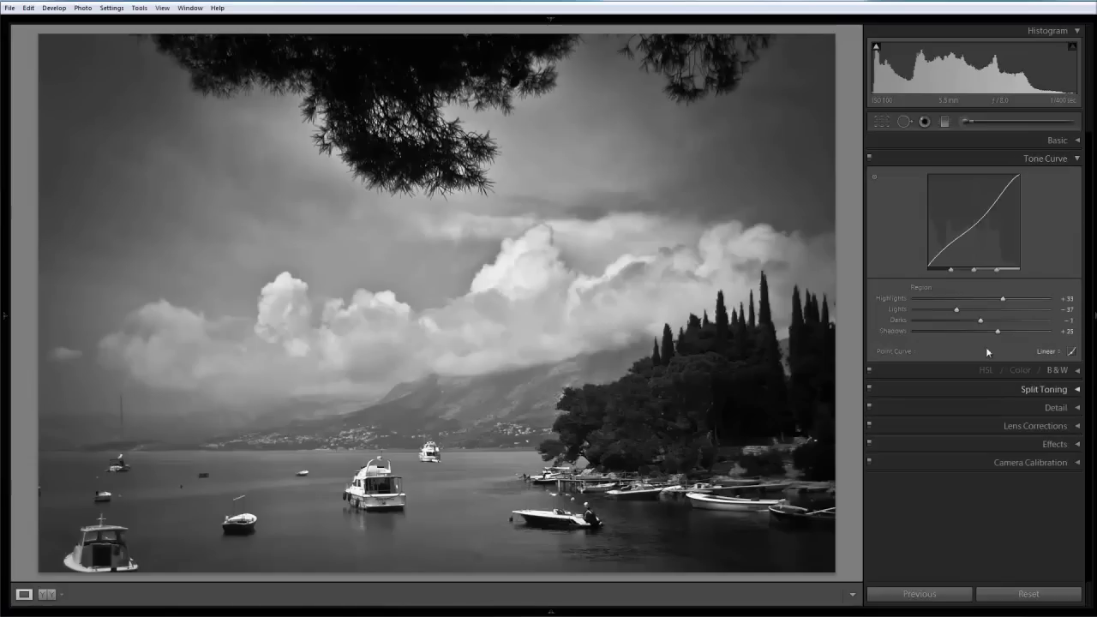
left_click_drag(957, 309, 974, 310)
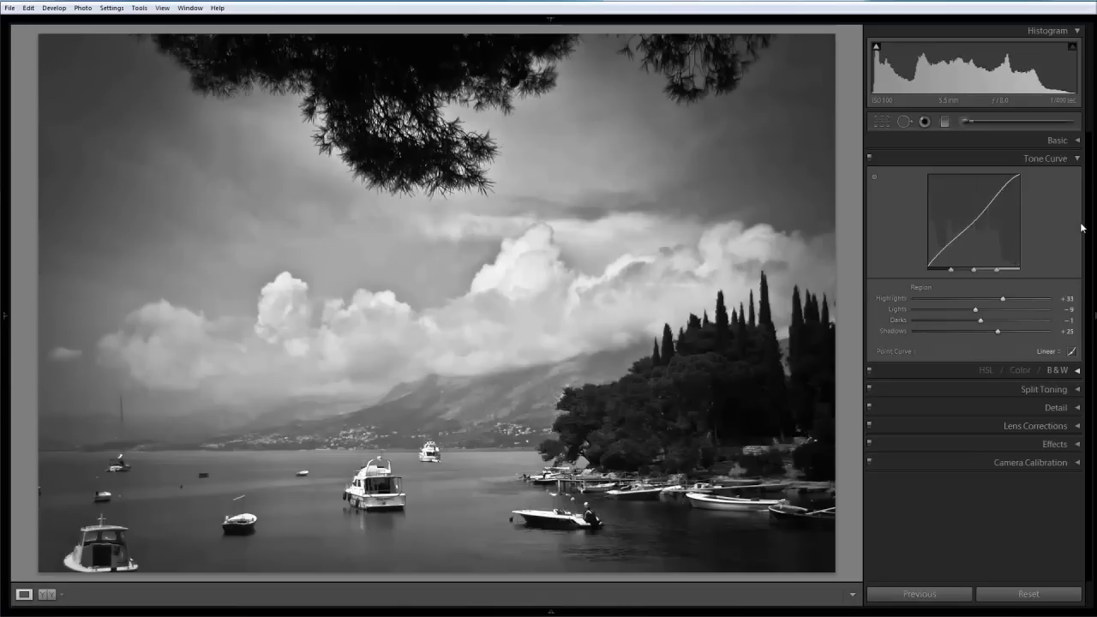
left_click(1074, 160)
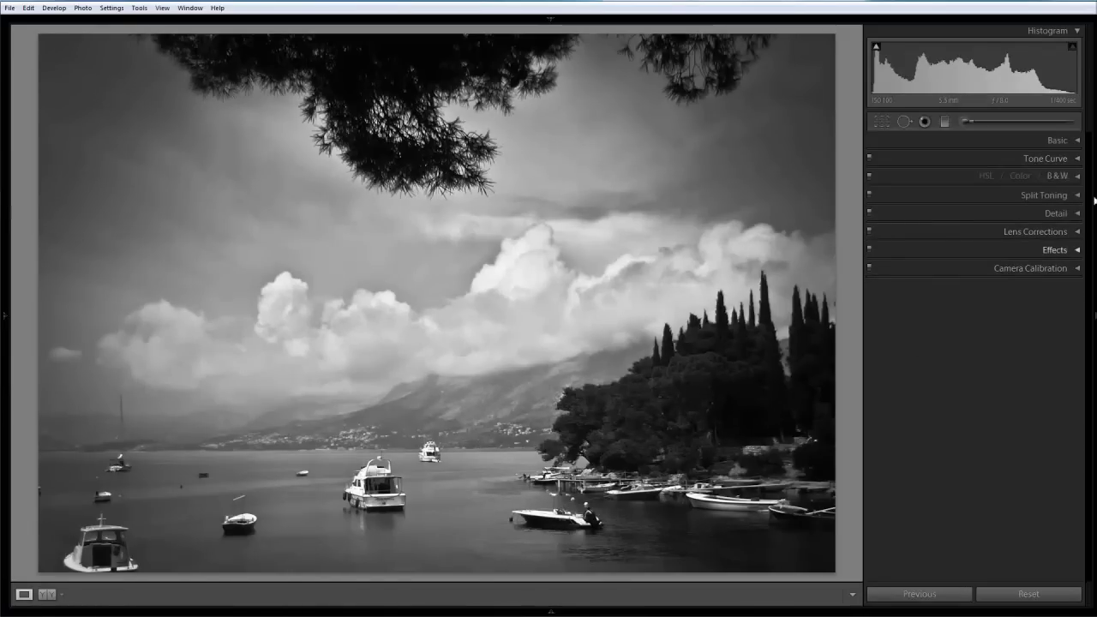
- Paint over the dark trees on the headland with the Adjustment Brush at size 11, with Auto Mask on
left_click(1059, 144)
left_click(1007, 121)
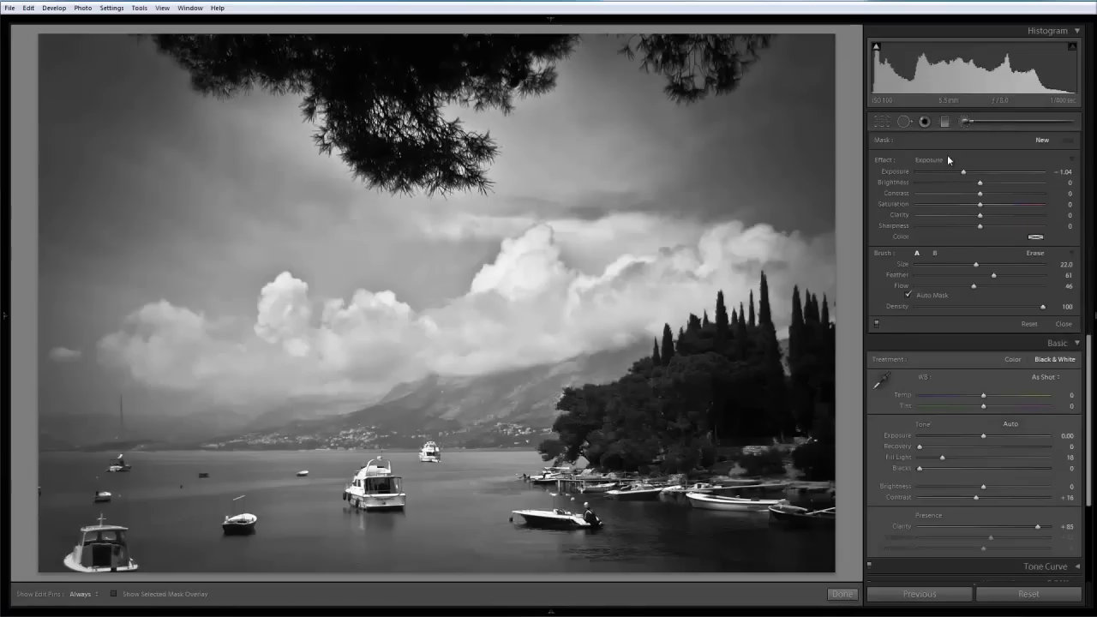
scroll(703, 406, "down", 8)
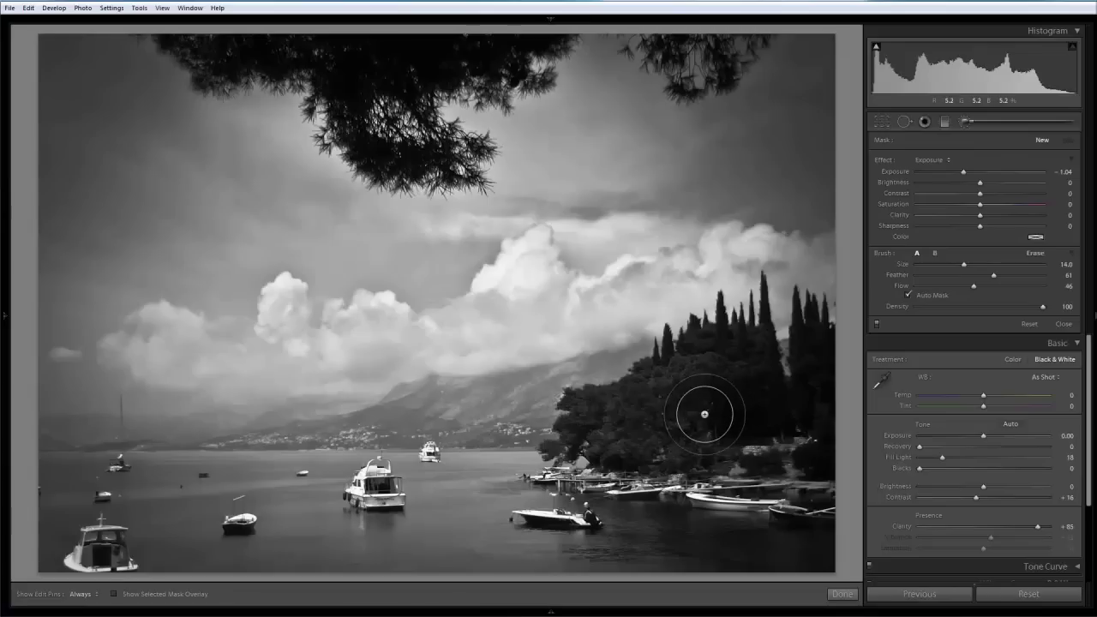
scroll(719, 416, "down", 3)
key("h")
mouse_move(750, 427)
left_mouse_down()
mouse_move(779, 424)
mouse_move(786, 403)
mouse_move(744, 400)
mouse_move(736, 416)
mouse_move(762, 428)
mouse_move(808, 385)
mouse_move(778, 414)
left_mouse_up()
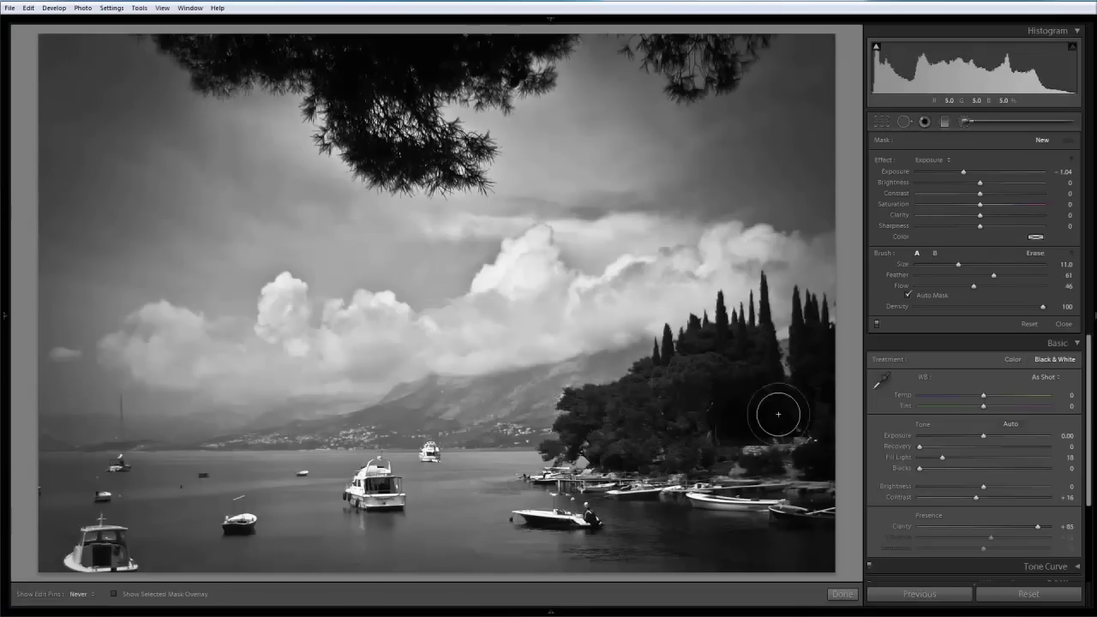
key("h")
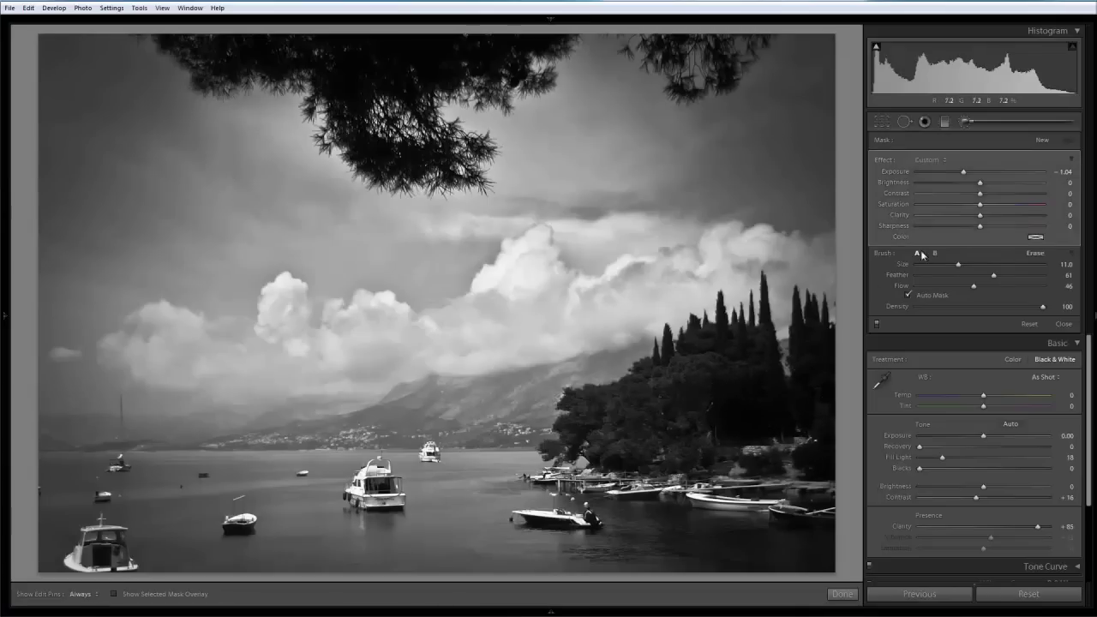
- Lighten the brushed trees with Exposure 2.10, Brightness 52 and Contrast -31, and finish the brush adjustment
left_click(918, 253)
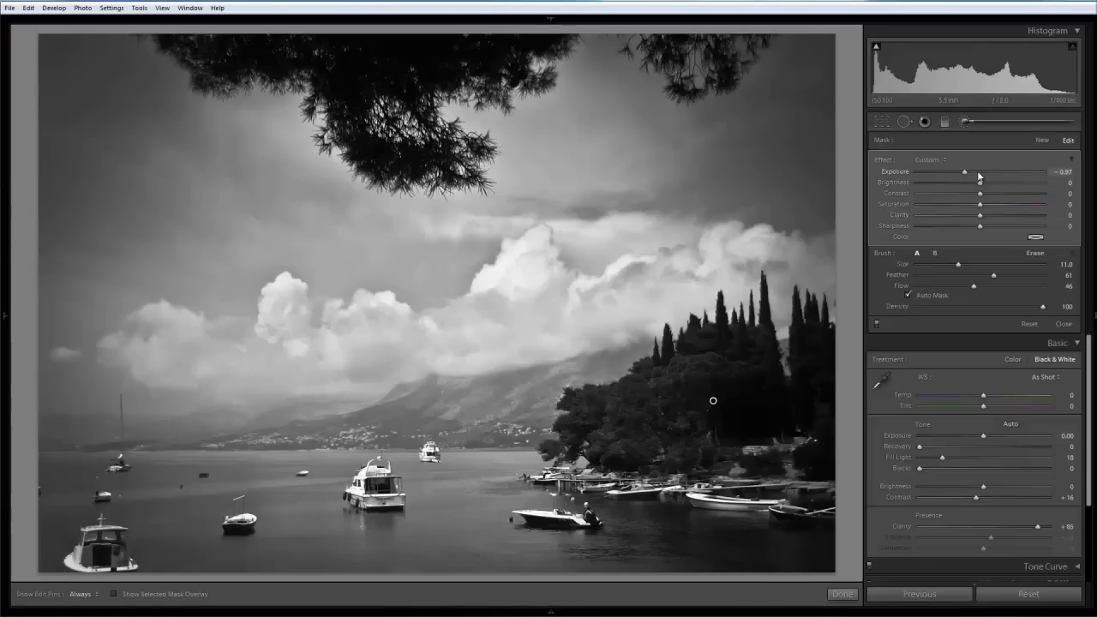
left_click_drag(978, 171, 1009, 172)
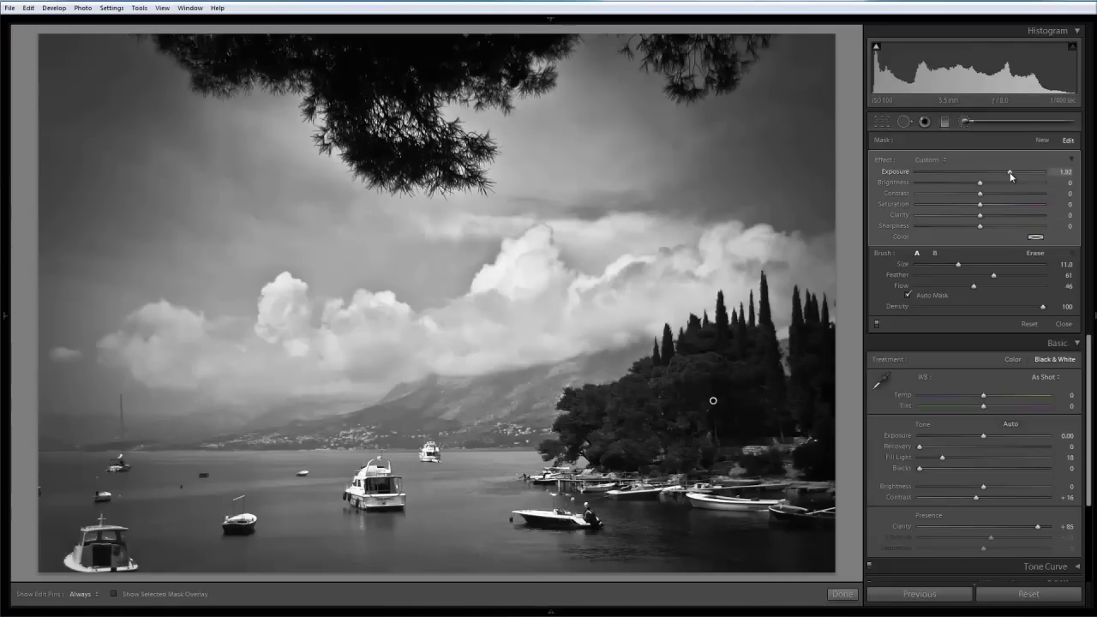
left_click_drag(981, 183, 993, 188)
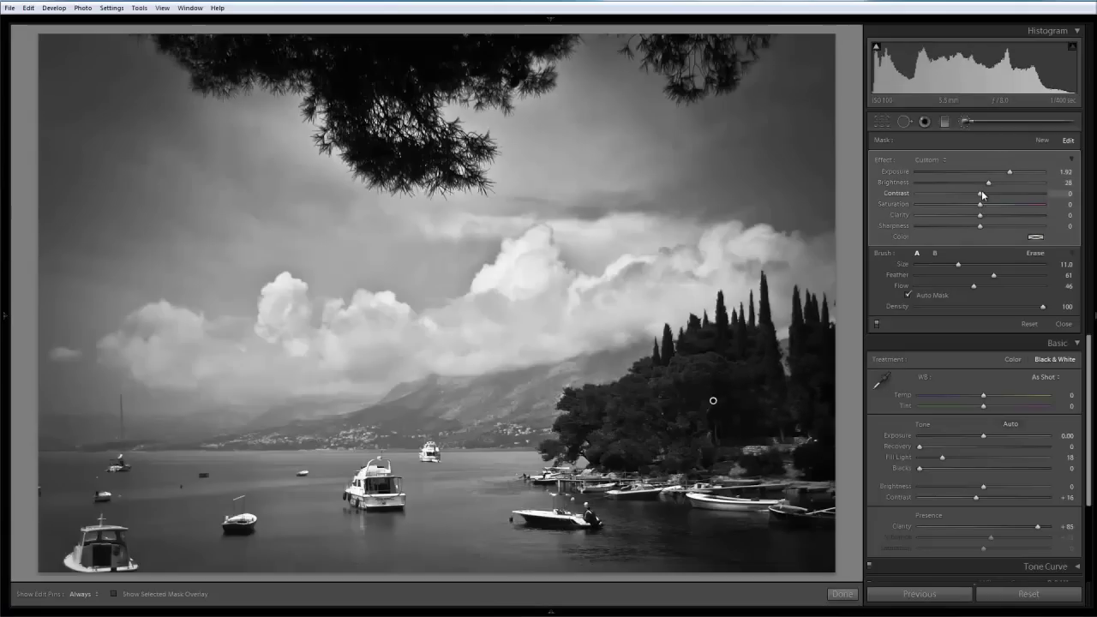
left_click_drag(982, 193, 978, 196)
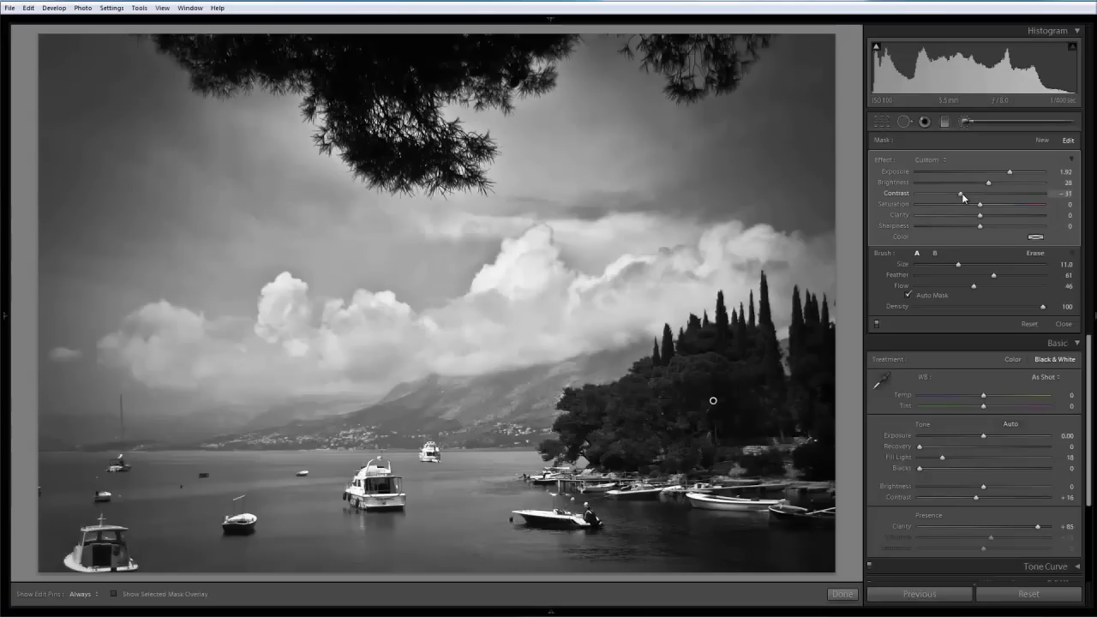
left_click_drag(988, 182, 1011, 175)
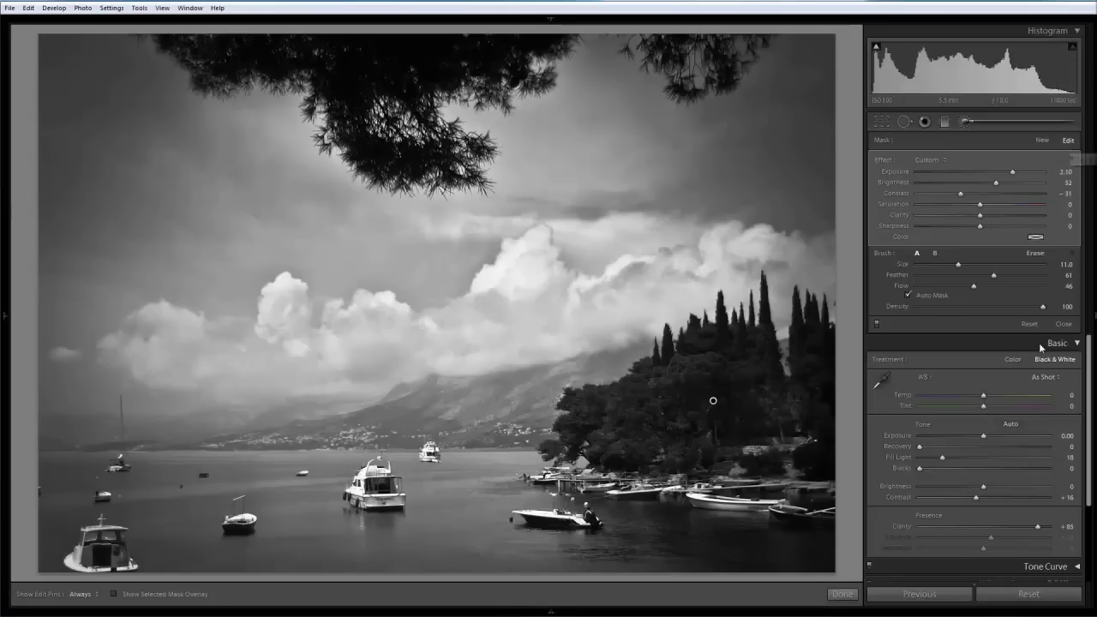
left_click(1066, 324)
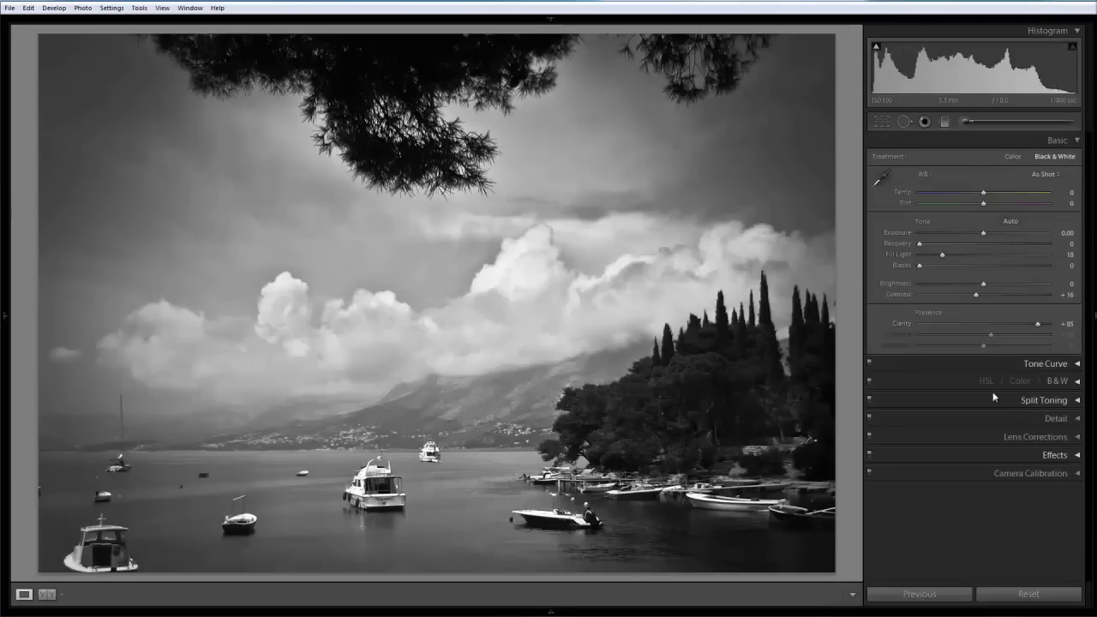